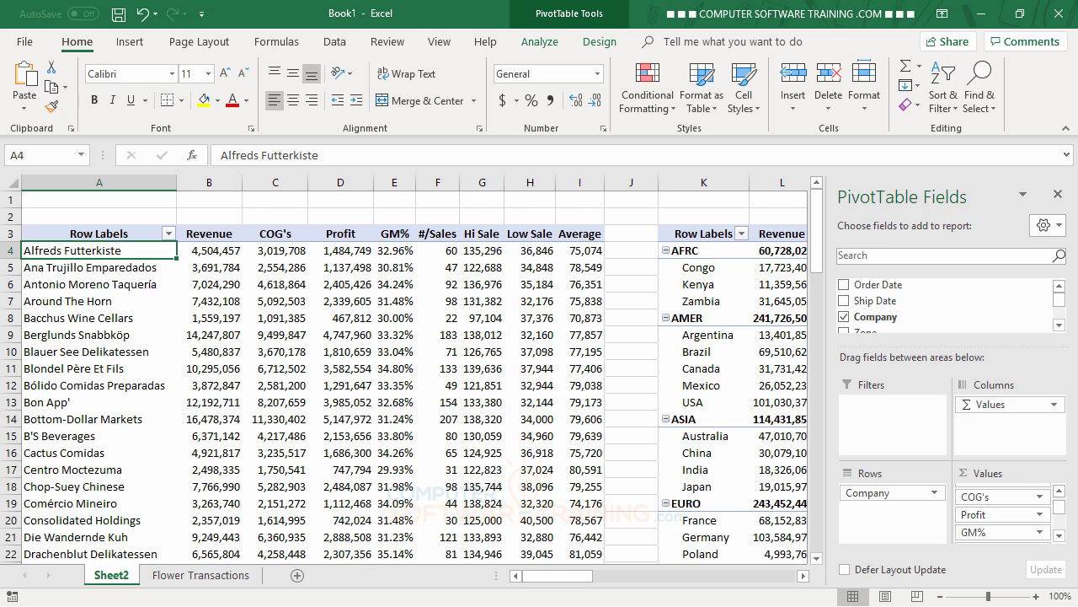
# - Add the Order Date field below Company in the rows of the company PivotTable and enlarge the field areas
pyautogui.moveTo(455, 418)
pyautogui.moveTo(510, 278)
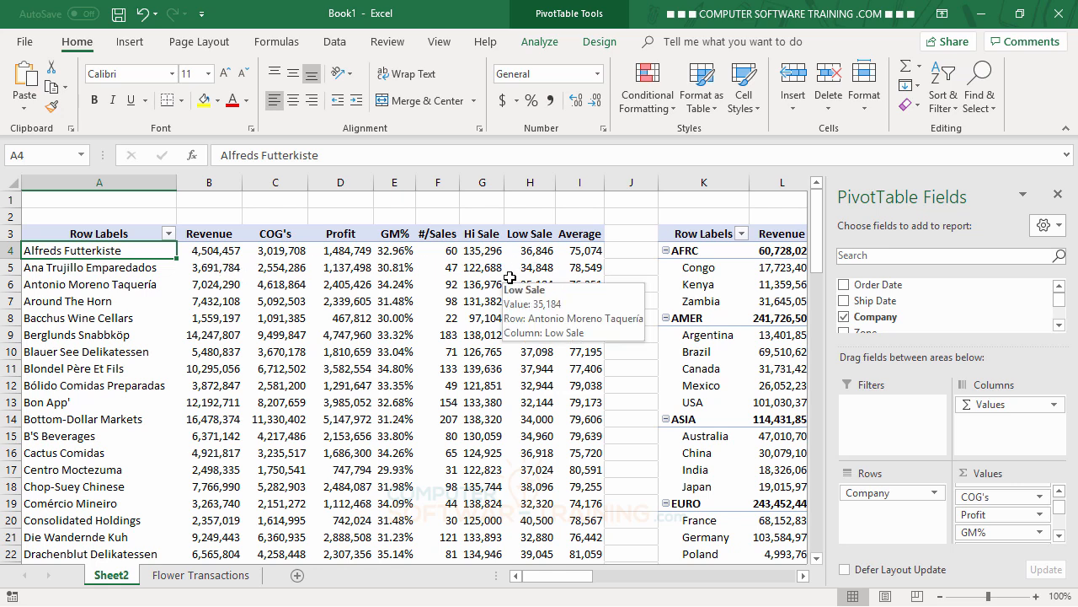
pyautogui.moveTo(366, 313)
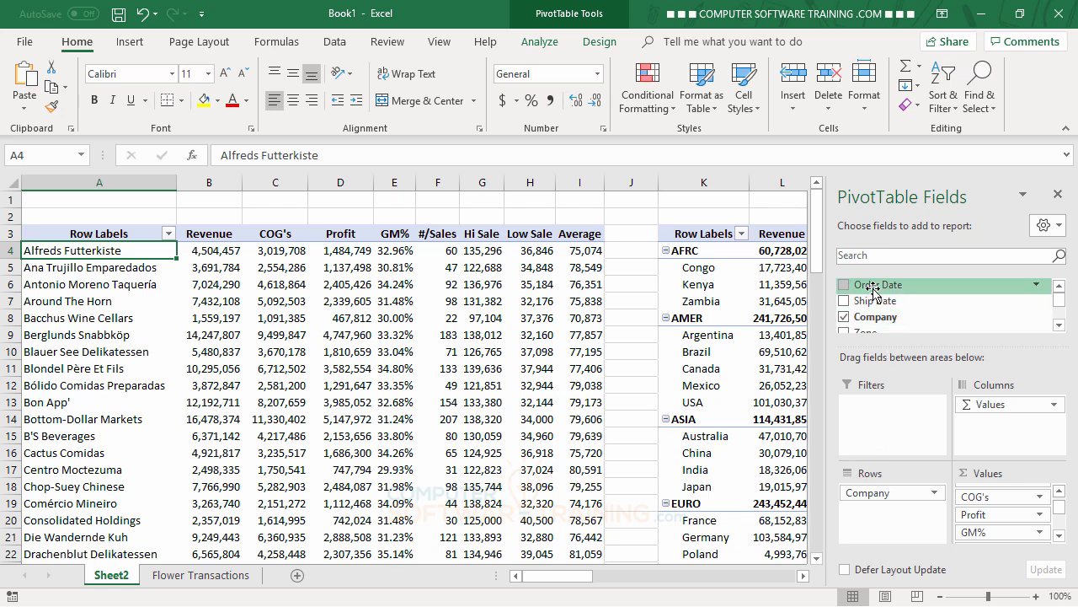
pyautogui.moveTo(874, 292); pyautogui.dragTo(864, 500)
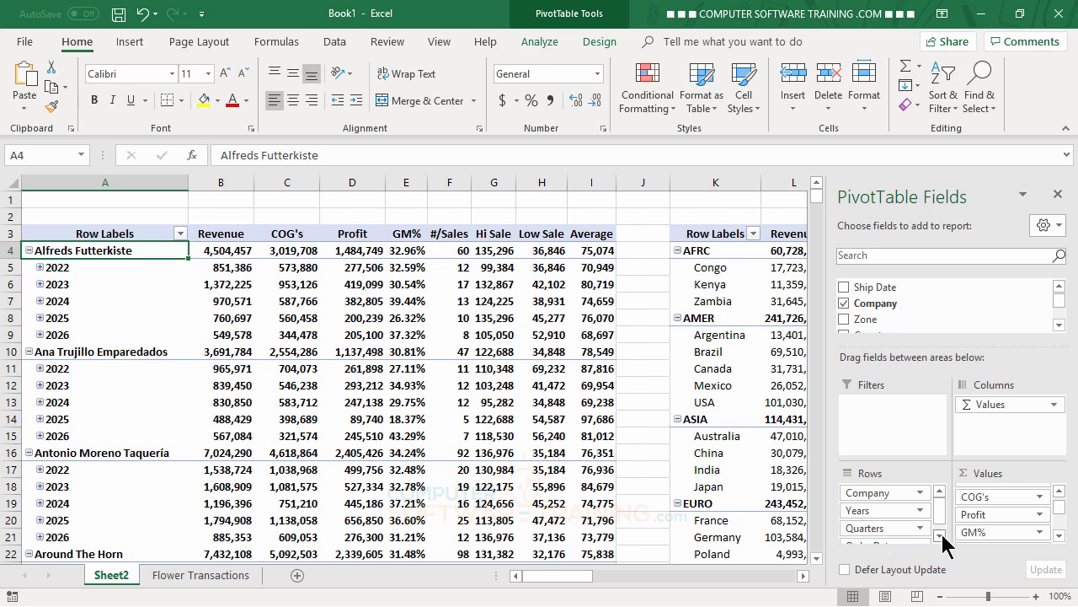
pyautogui.moveTo(953, 346); pyautogui.dragTo(953, 330)
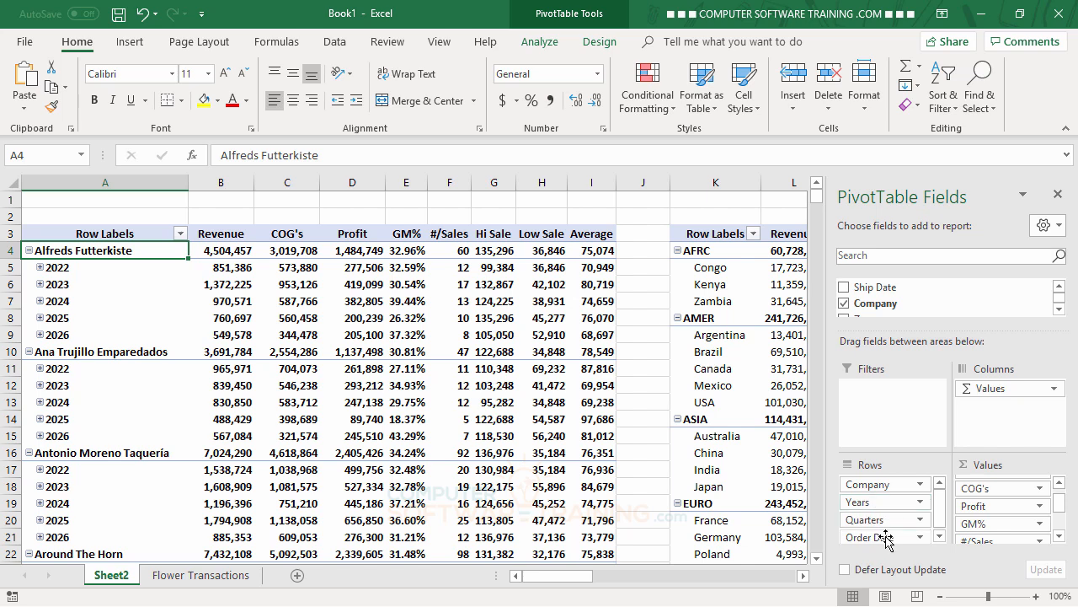
# - Expand 2022 and its Qtr1 under Alfreds Futterkiste to view the months, and collapse 2022 again
pyautogui.click(39, 267)
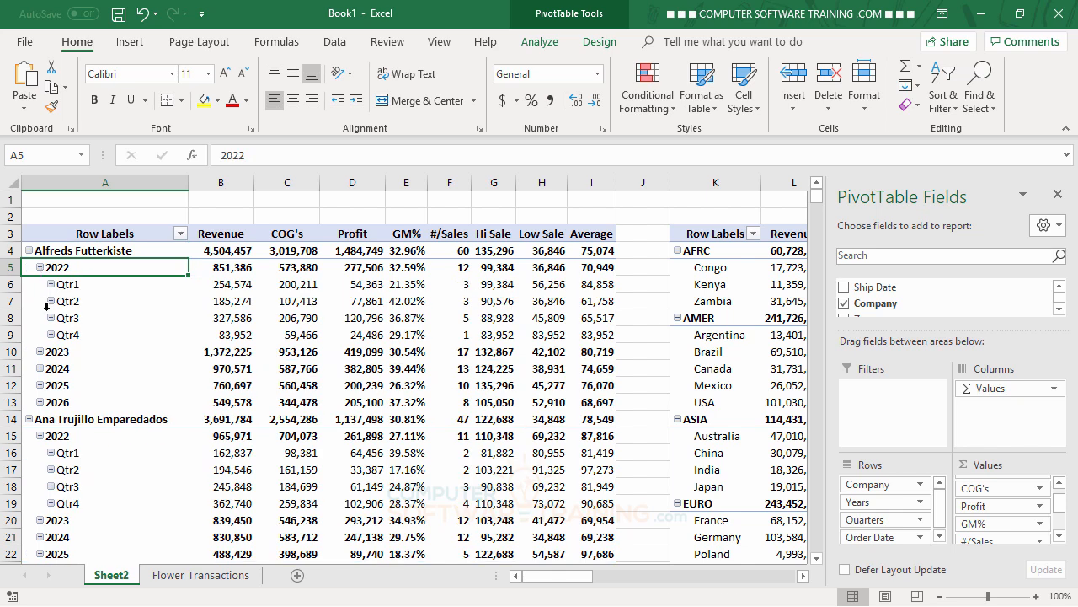
pyautogui.click(50, 285)
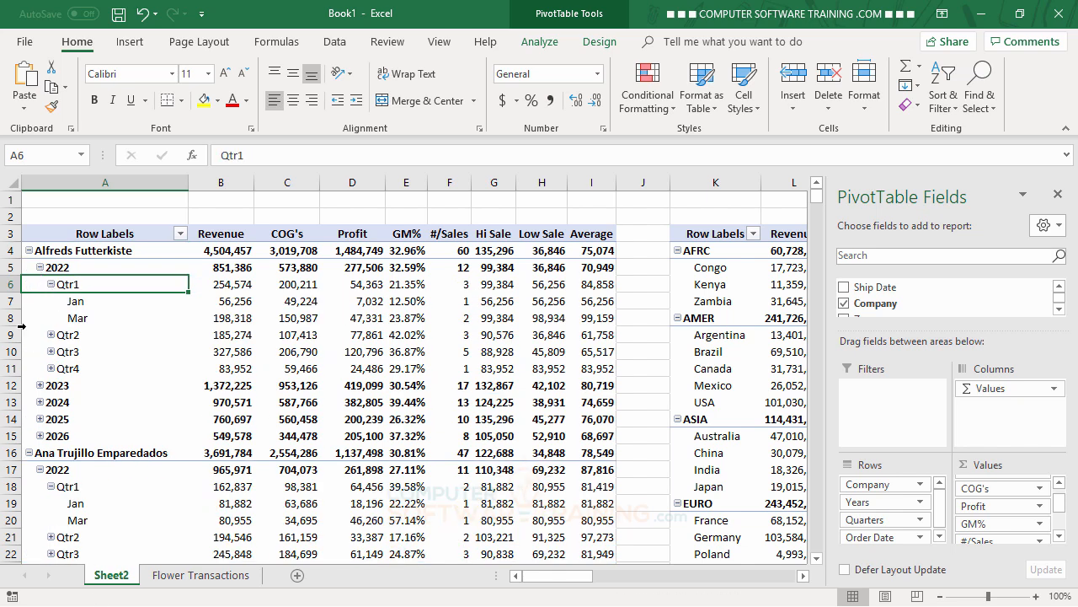
pyautogui.click(39, 267)
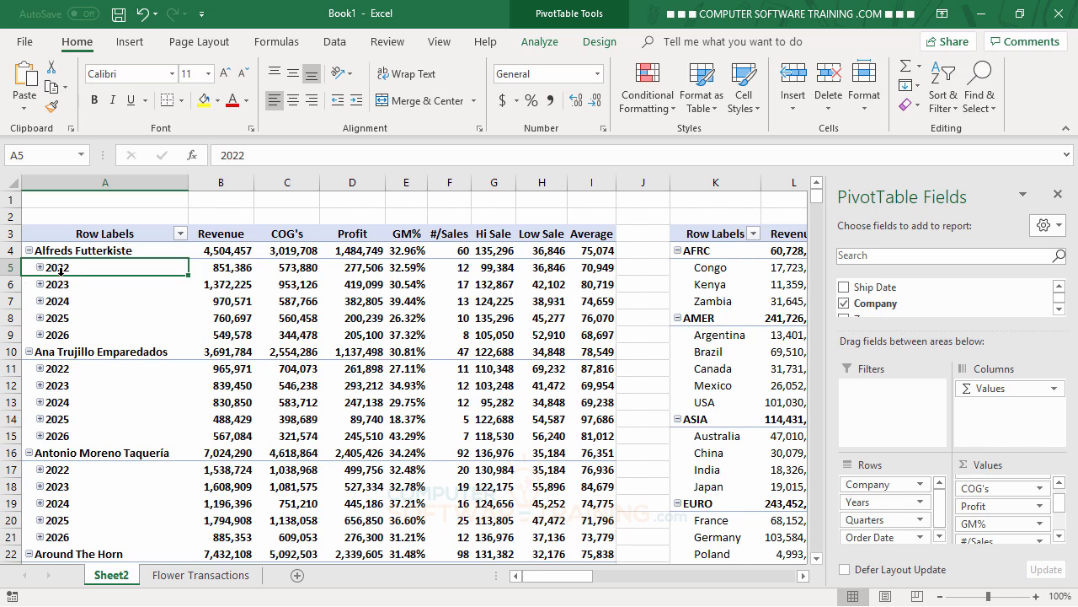
# - Group the order dates in the company PivotTable by Years only, removing Months and Quarters
pyautogui.click(548, 47)
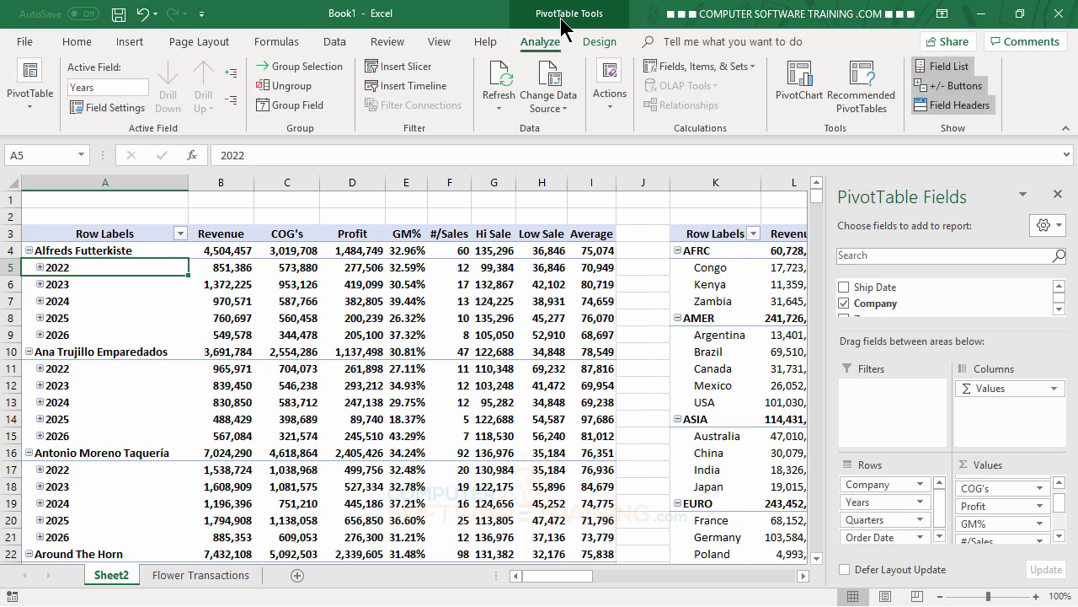
pyautogui.click(294, 109)
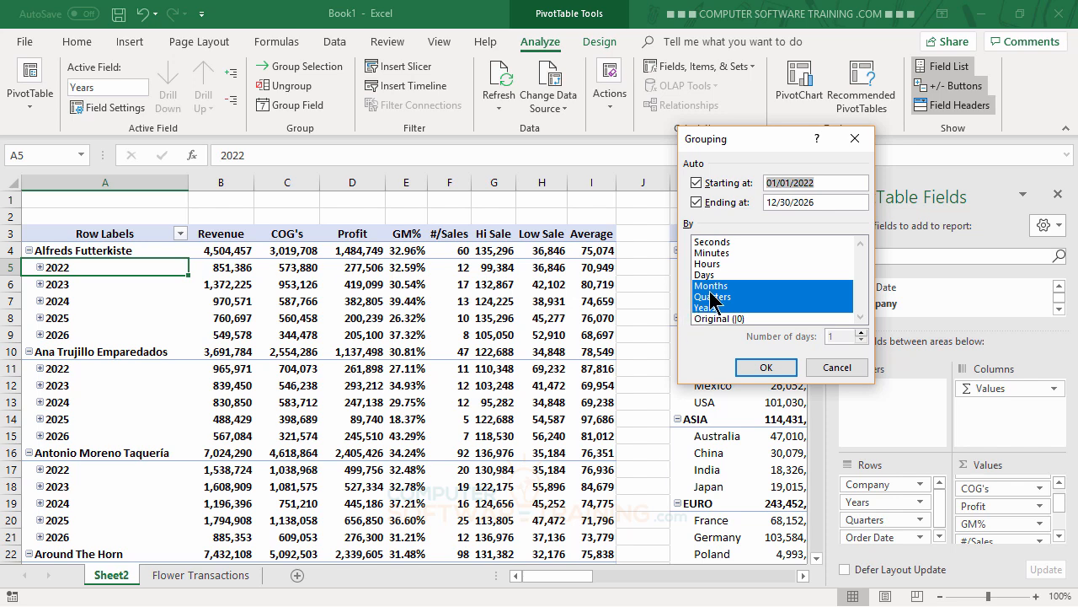
pyautogui.click(712, 286)
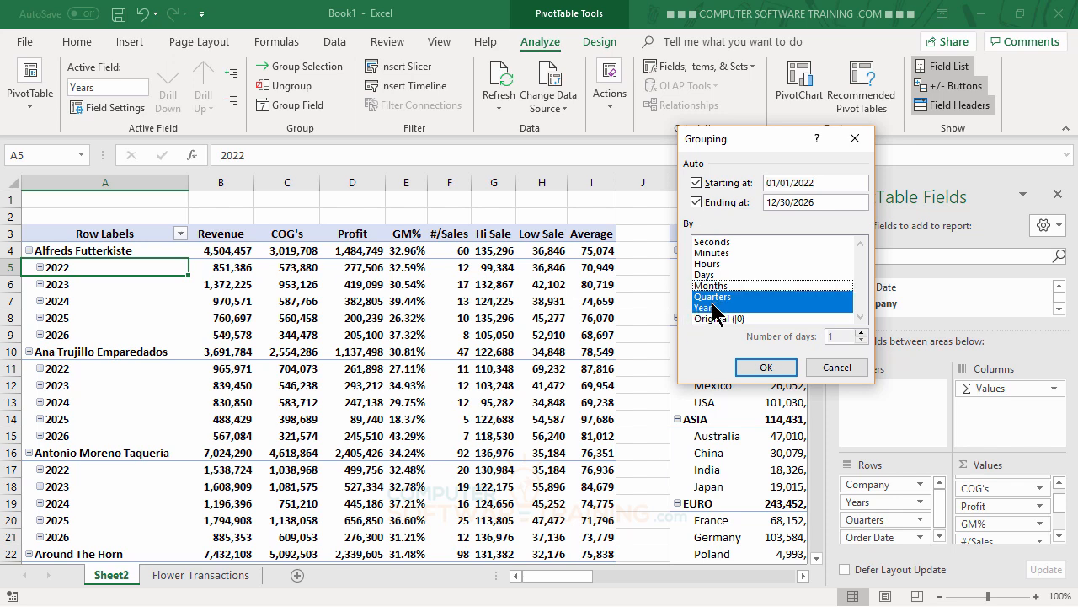
pyautogui.click(713, 298)
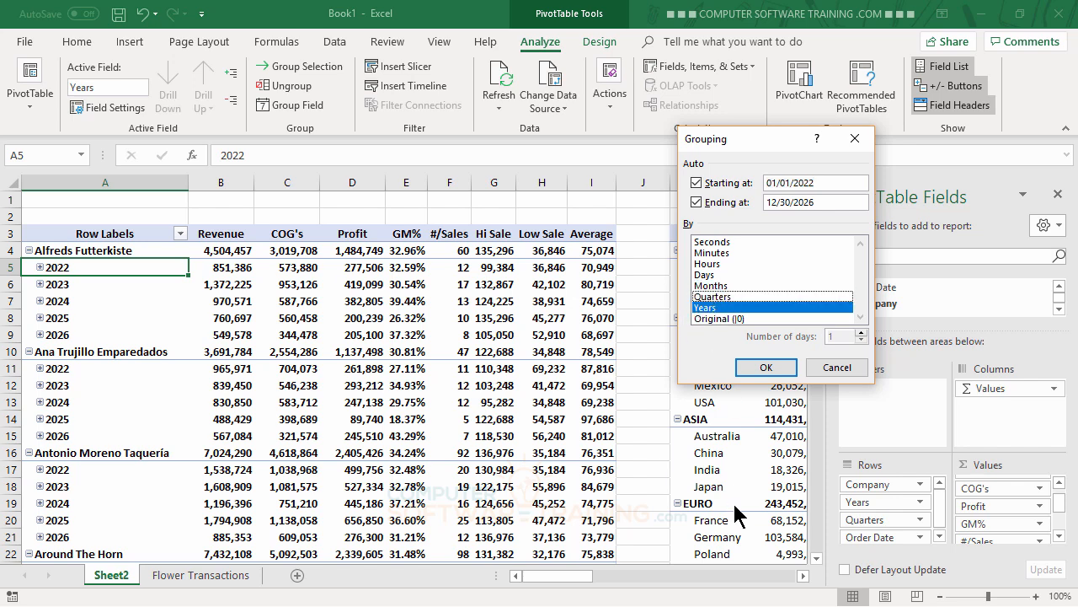
pyautogui.click(766, 368)
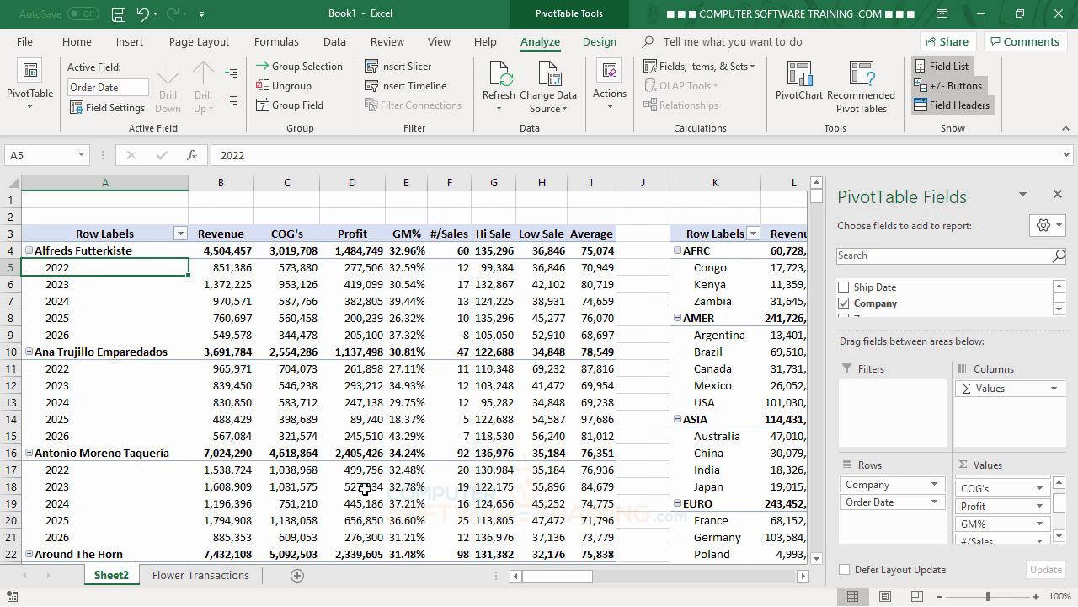
# - Examine the yearly Revenue and #/Sales figures from 2022 to 2026 for Alfreds Futterkiste
pyautogui.moveTo(227, 268); pyautogui.dragTo(227, 339)
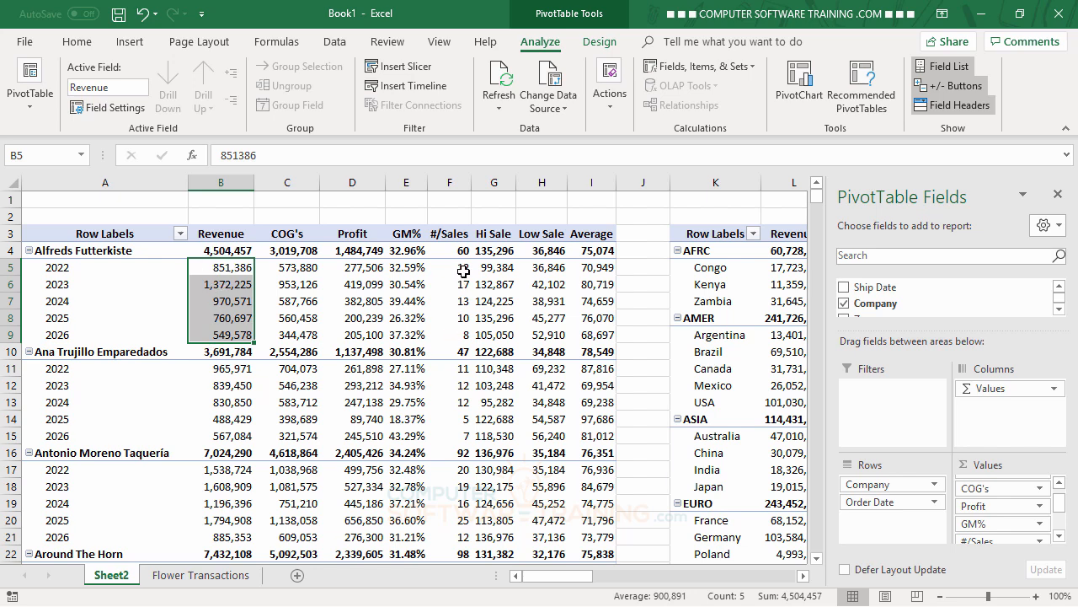
pyautogui.moveTo(462, 267); pyautogui.dragTo(463, 336)
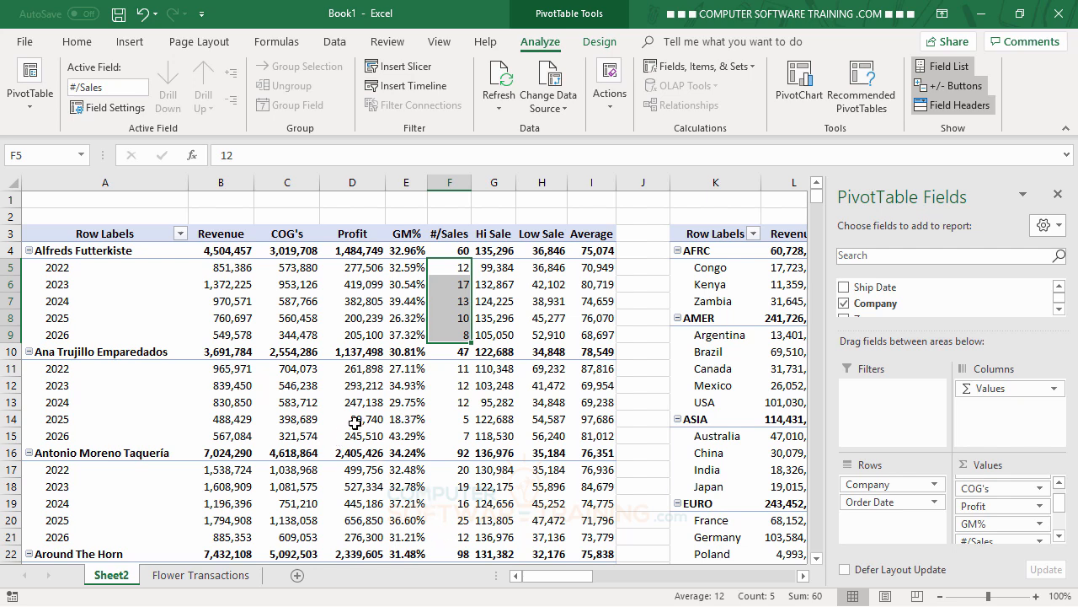
pyautogui.click(358, 419)
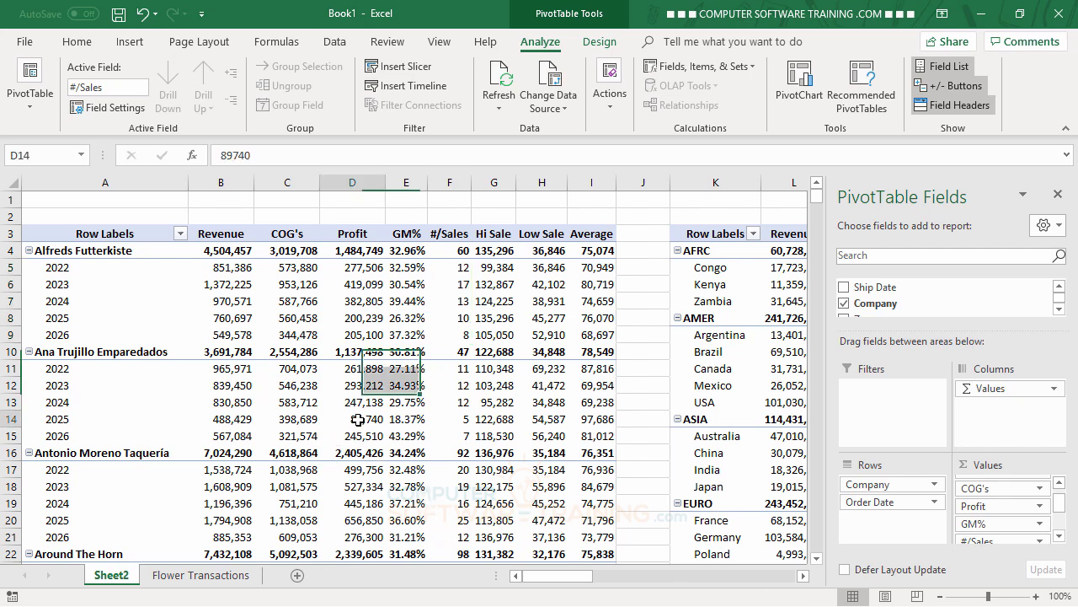
# - Add the Order Date field as a report filter to the zone and country PivotTable
pyautogui.click(803, 575)
pyautogui.click(803, 576)
pyautogui.click(803, 575)
pyautogui.click(803, 575)
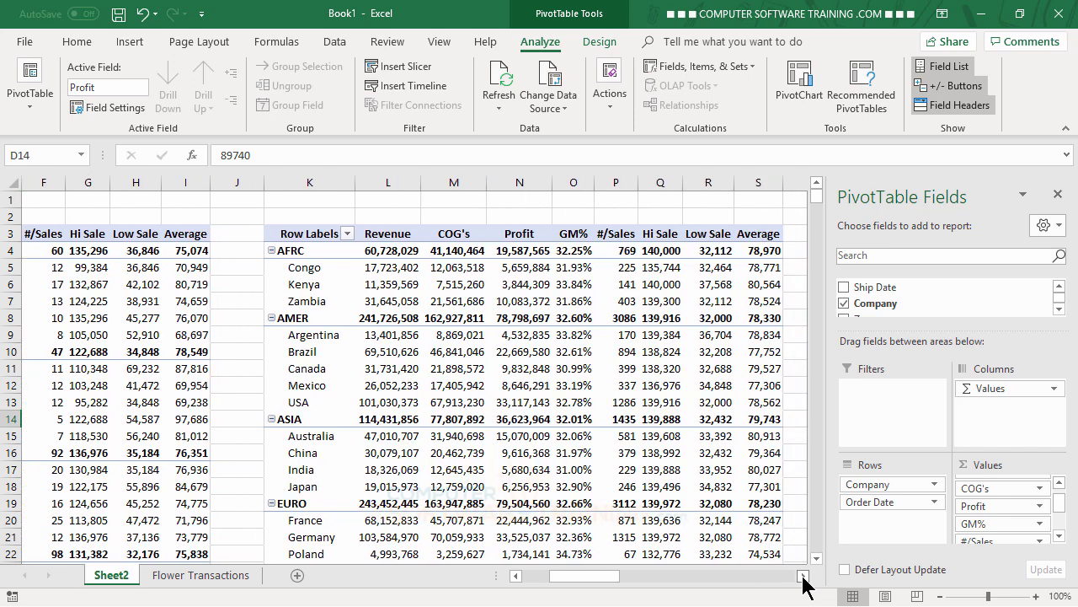
pyautogui.click(802, 575)
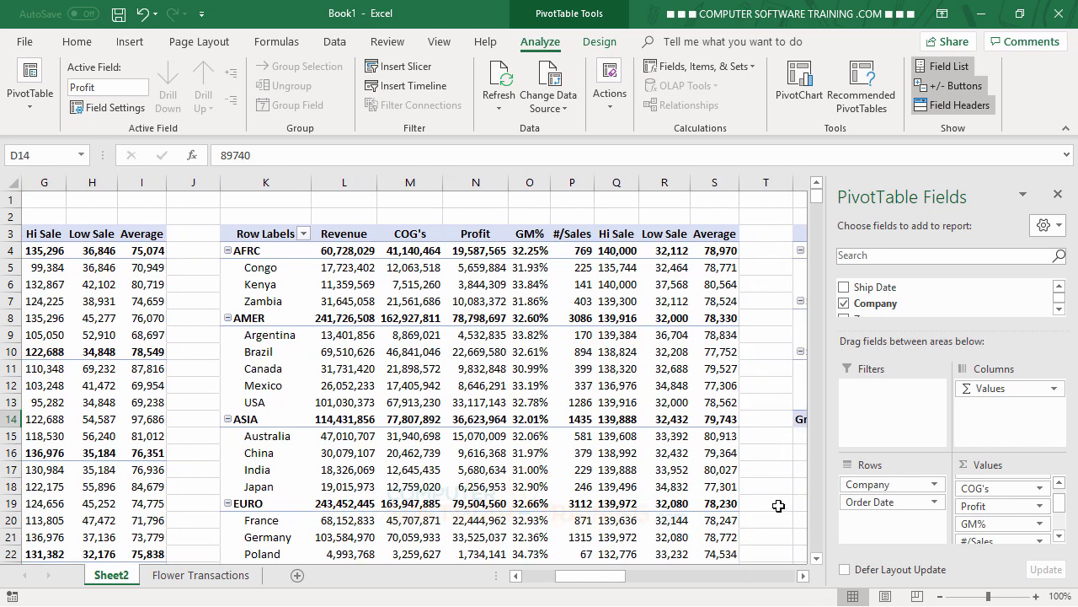
pyautogui.moveTo(517, 447)
pyautogui.click(1059, 288)
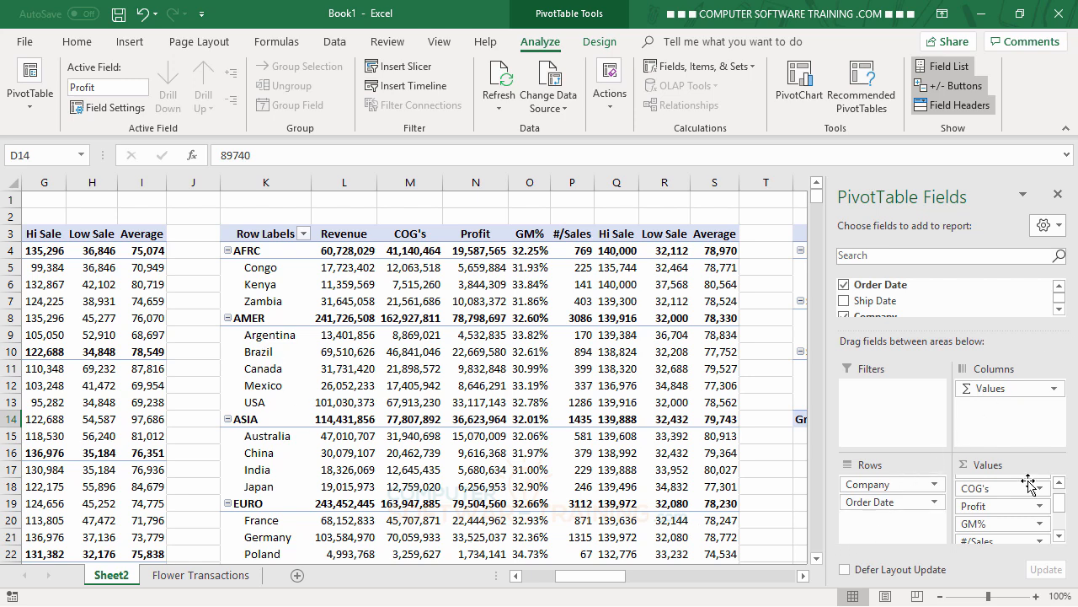
pyautogui.click(274, 268)
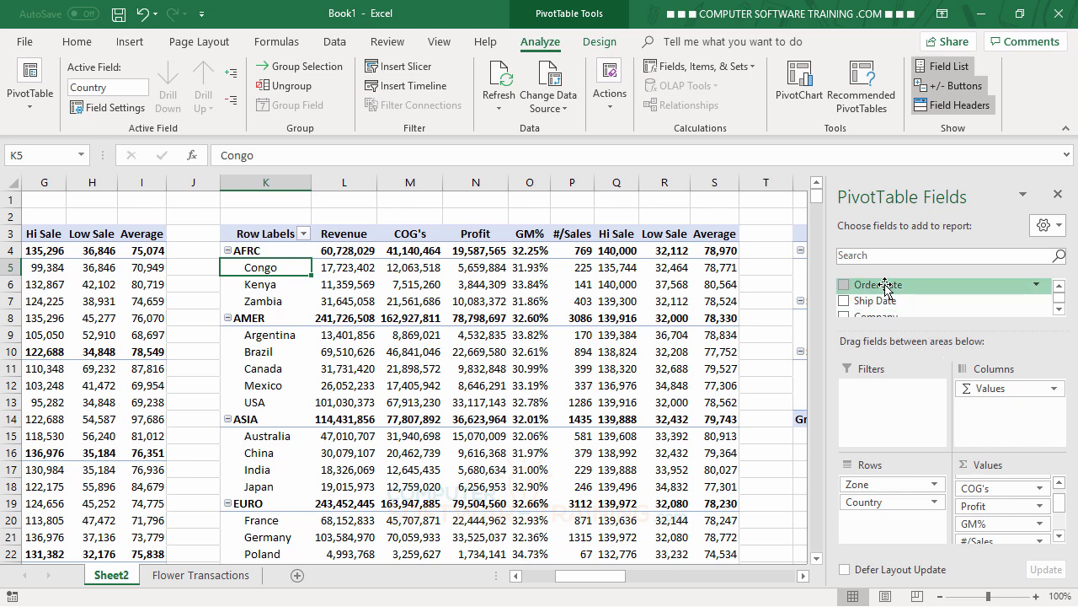
pyautogui.moveTo(884, 286); pyautogui.dragTo(889, 393)
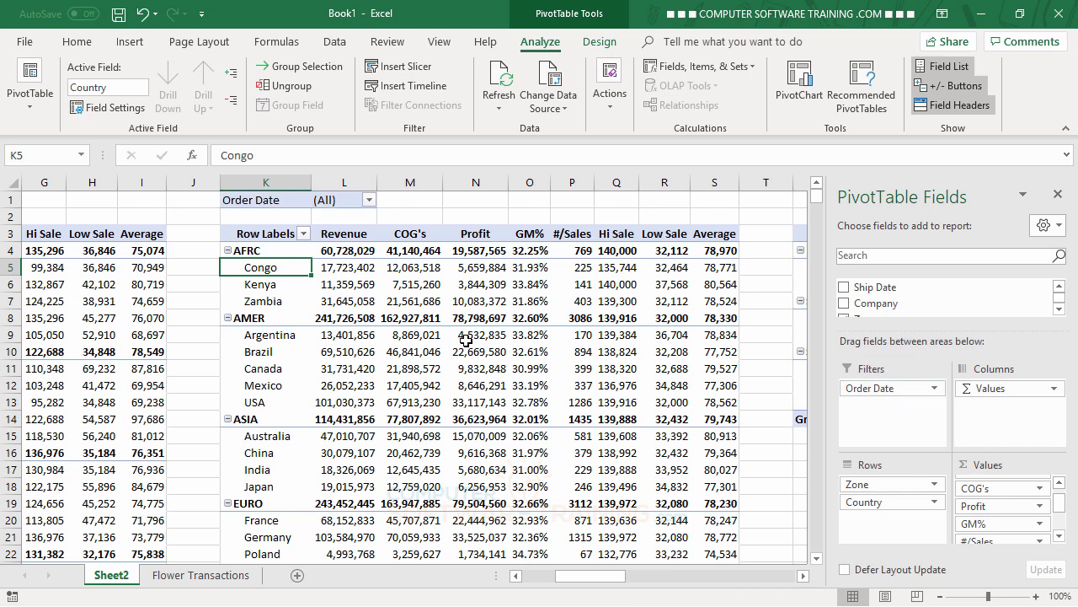
# - Review the available Order Date filter items and filter the zone and country PivotTable to 2022
pyautogui.click(369, 201)
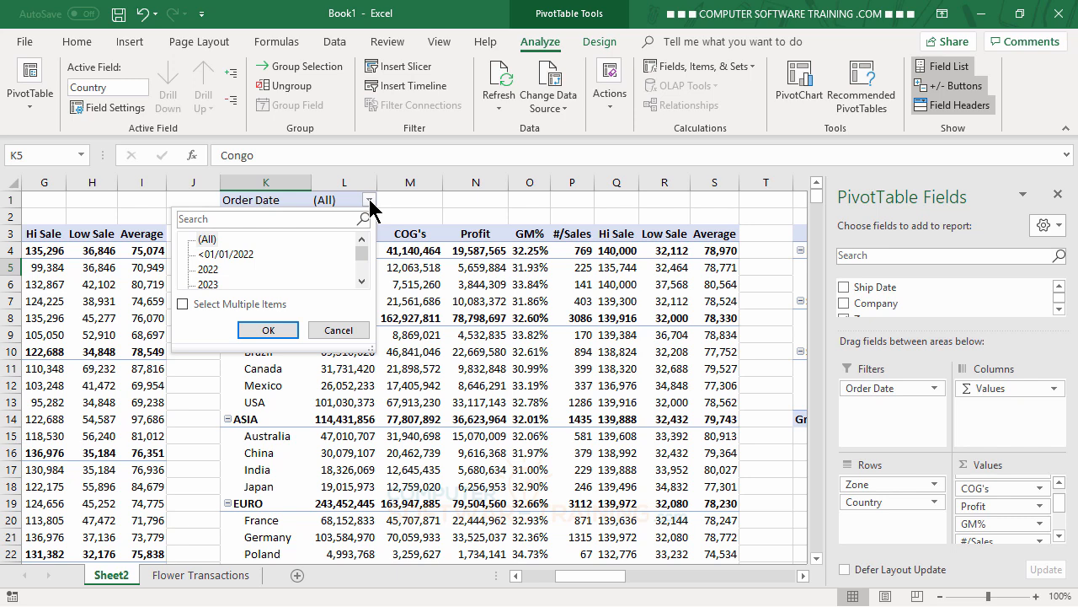
pyautogui.scroll(-3, 365, 281)
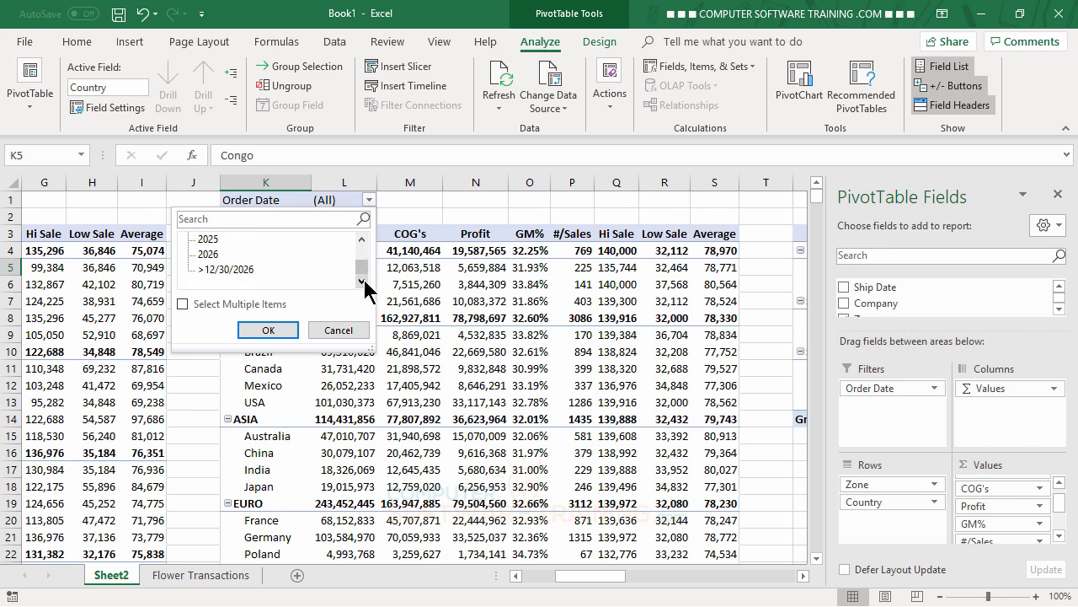
pyautogui.scroll(5, 364, 237)
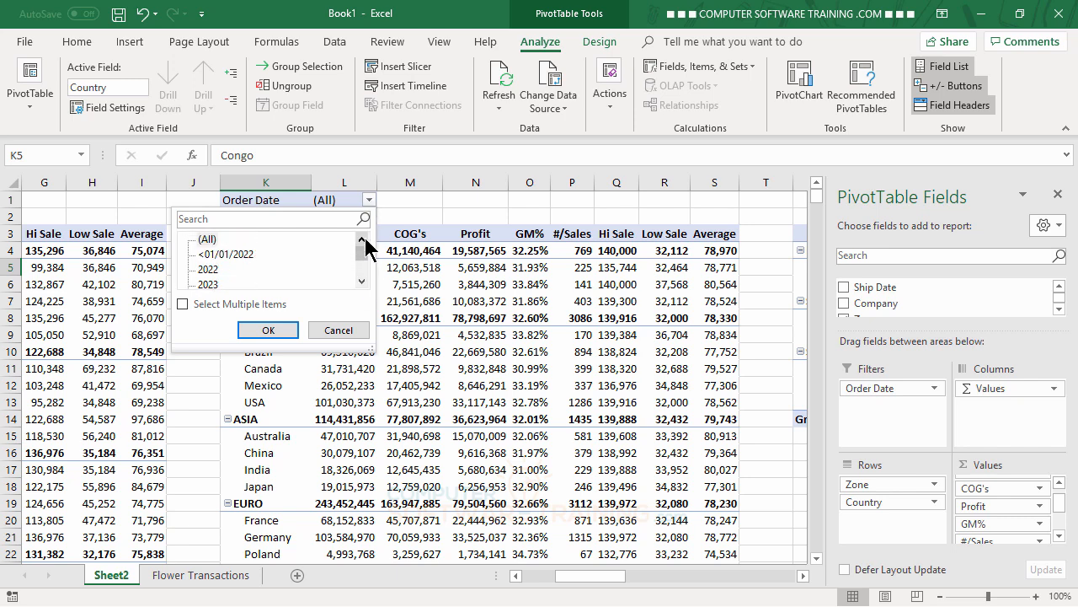
pyautogui.click(354, 330)
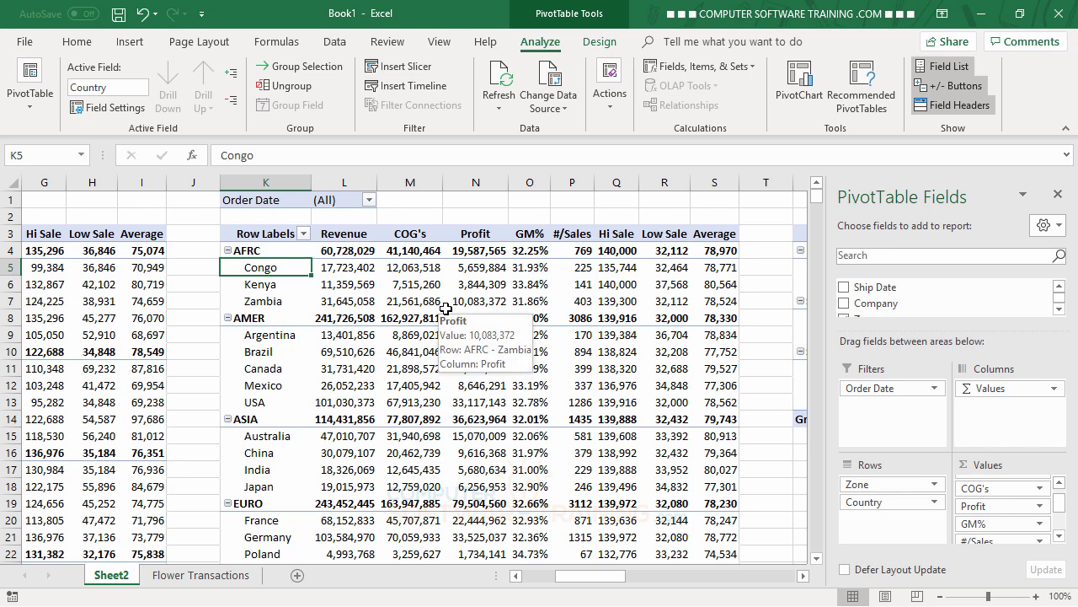
pyautogui.click(369, 201)
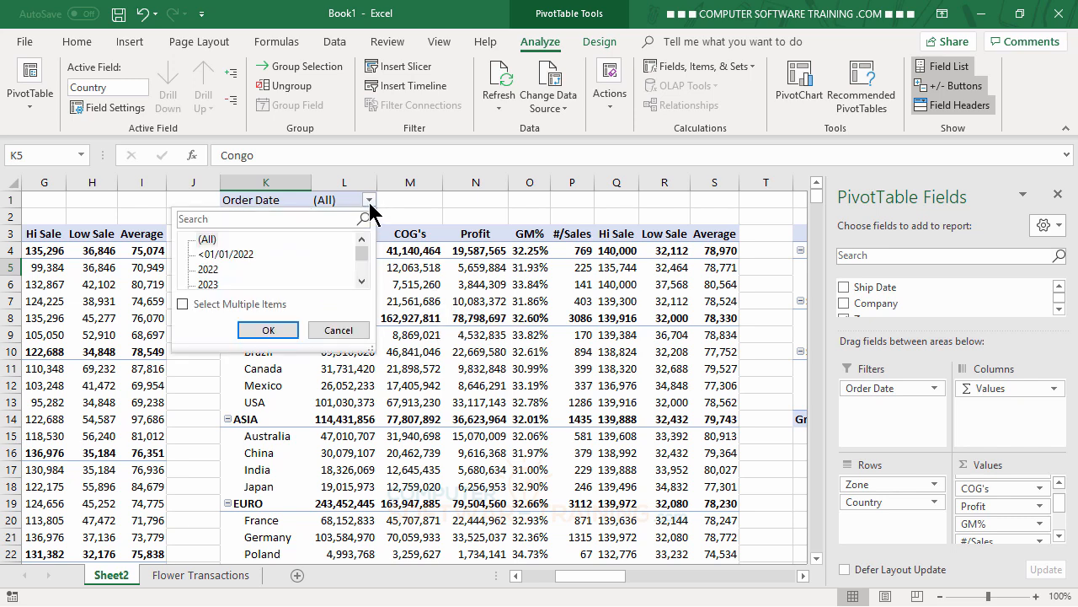
pyautogui.click(207, 270)
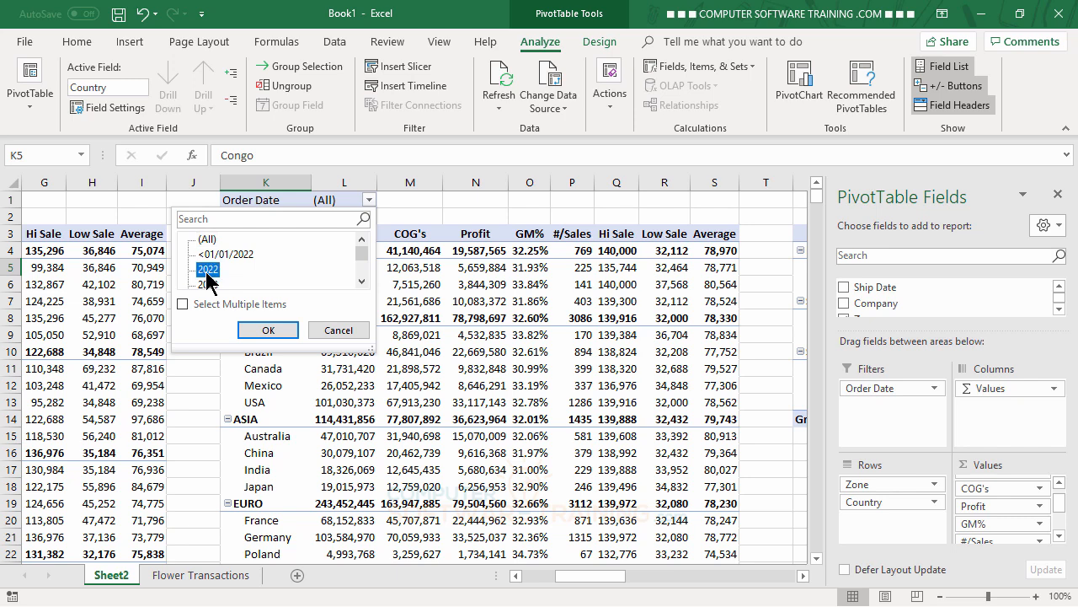
pyautogui.click(268, 330)
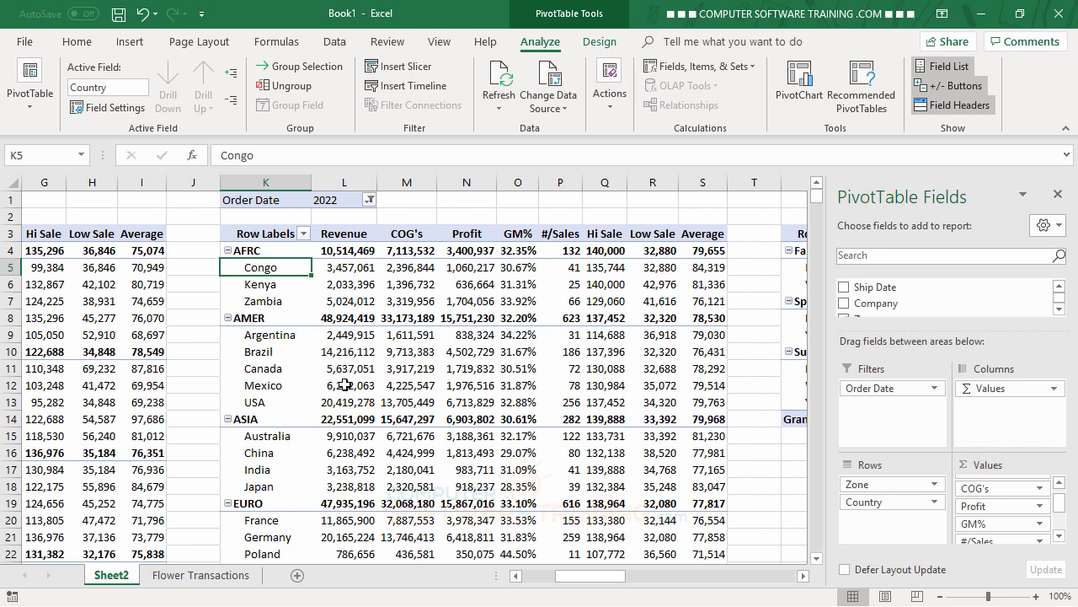
pyautogui.moveTo(344, 390)
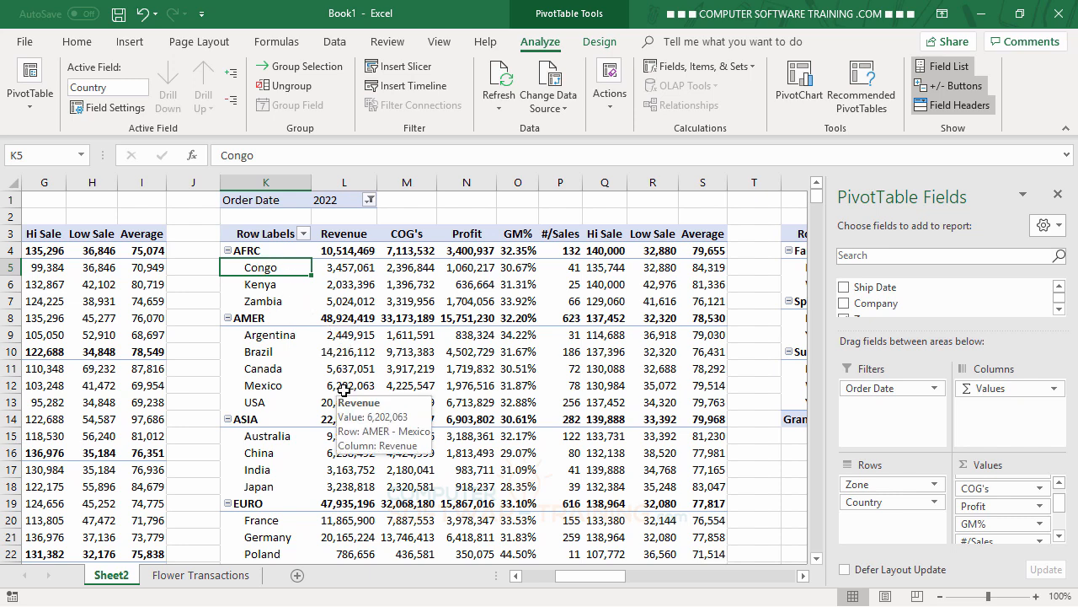
# - Remove Order Date from the filters of the zone and country PivotTable and place it above Zone in the rows
pyautogui.press('Right')
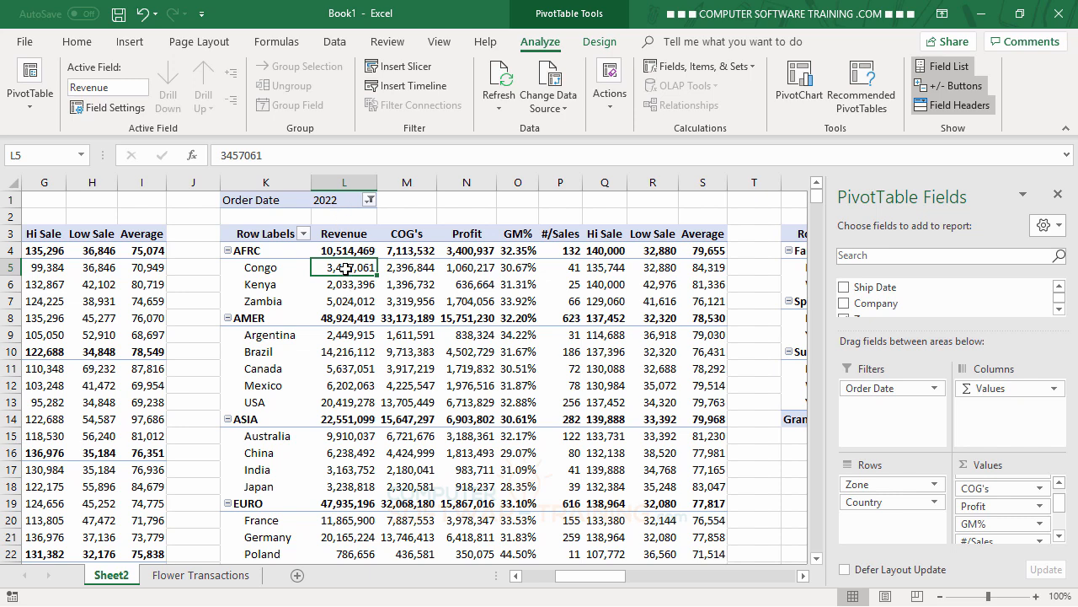
pyautogui.click(328, 200)
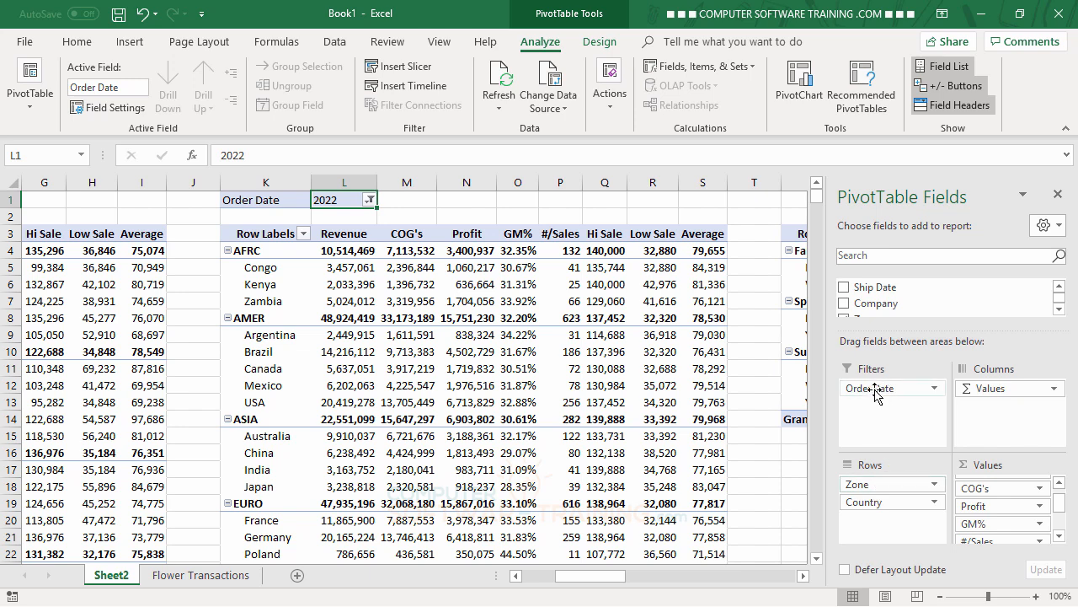
pyautogui.moveTo(874, 392); pyautogui.dragTo(761, 446)
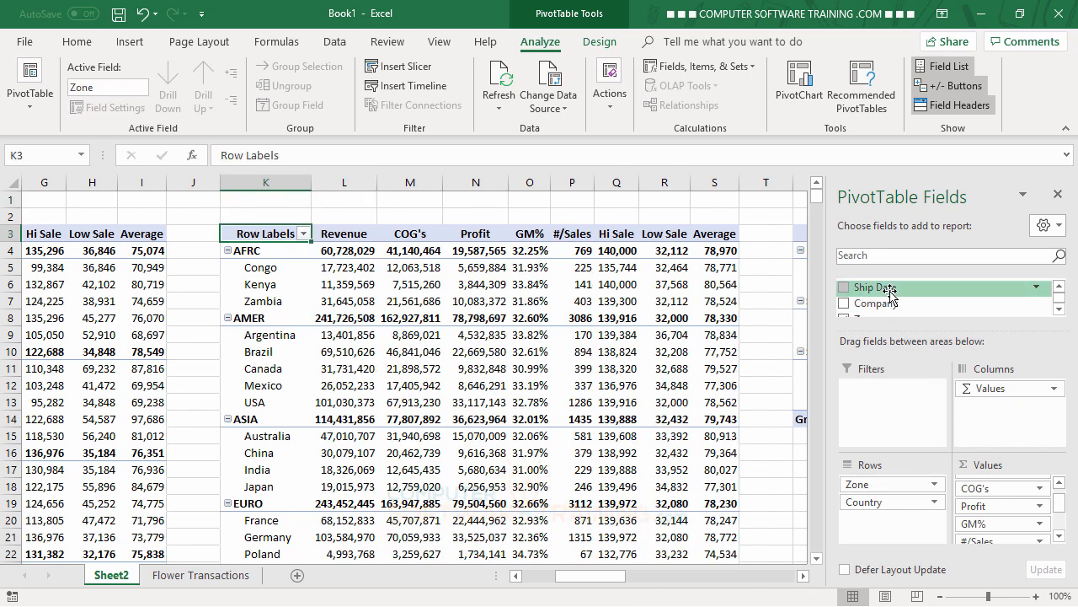
pyautogui.scroll(1, 890, 292)
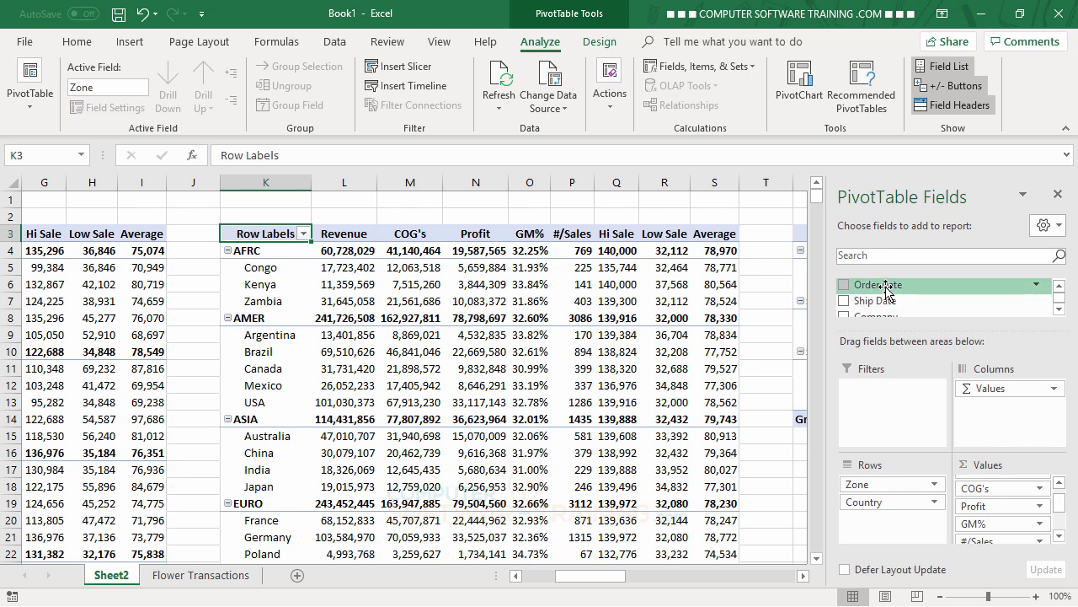
pyautogui.moveTo(884, 286); pyautogui.dragTo(882, 483)
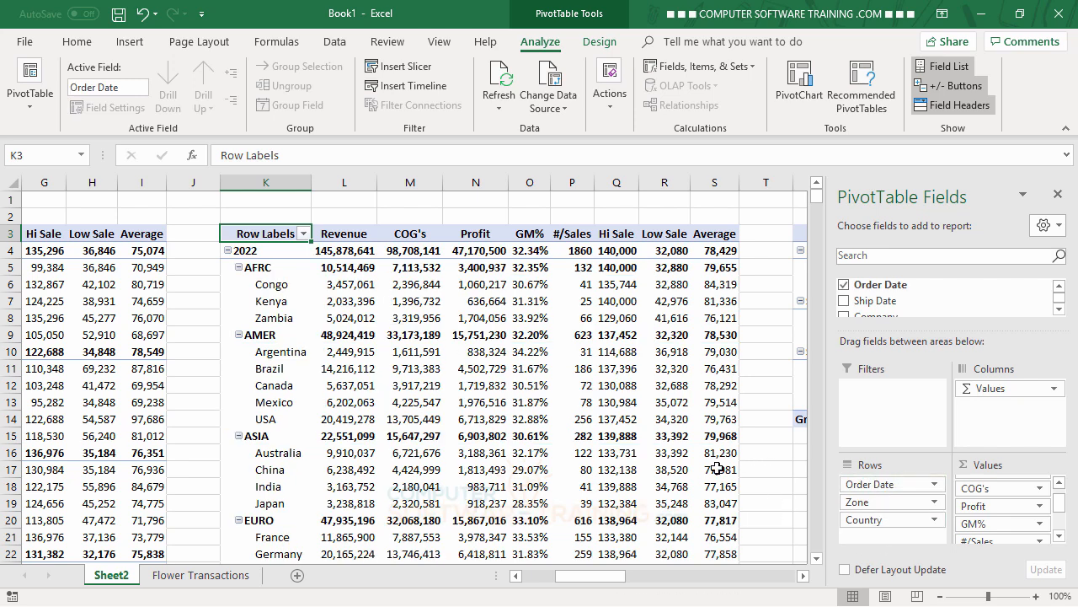
# - Group the Order Date field of the zone and country PivotTable by Quarters and Years
pyautogui.click(246, 251)
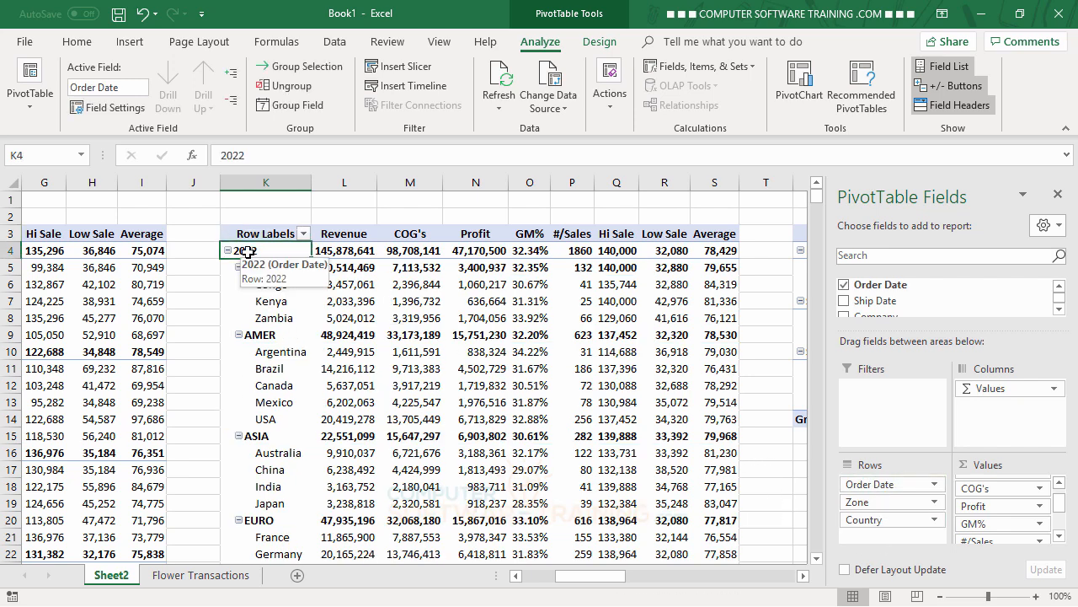
pyautogui.click(295, 106)
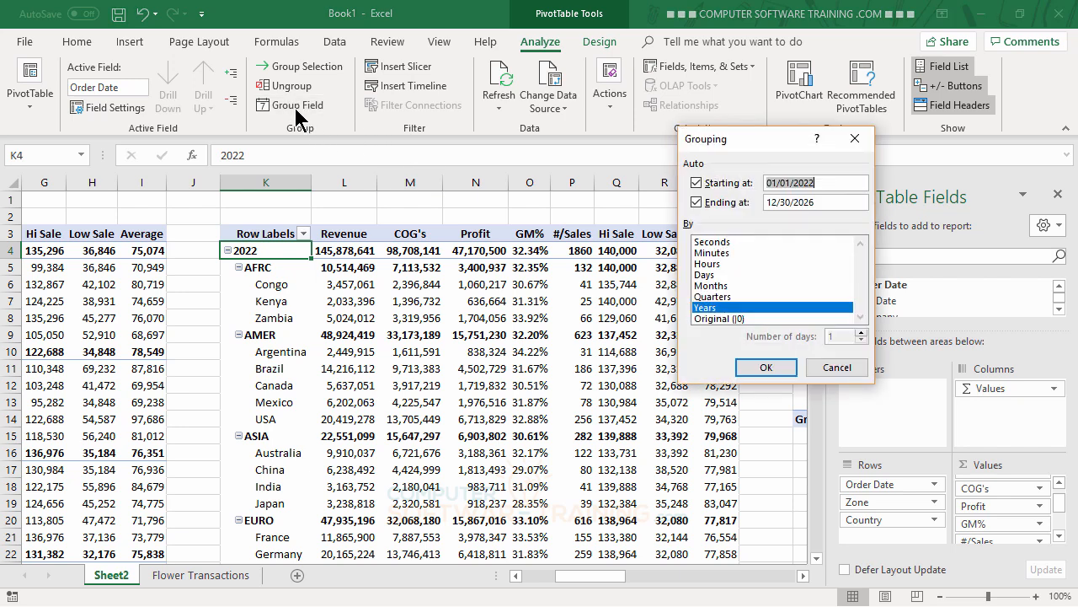
pyautogui.click(708, 297)
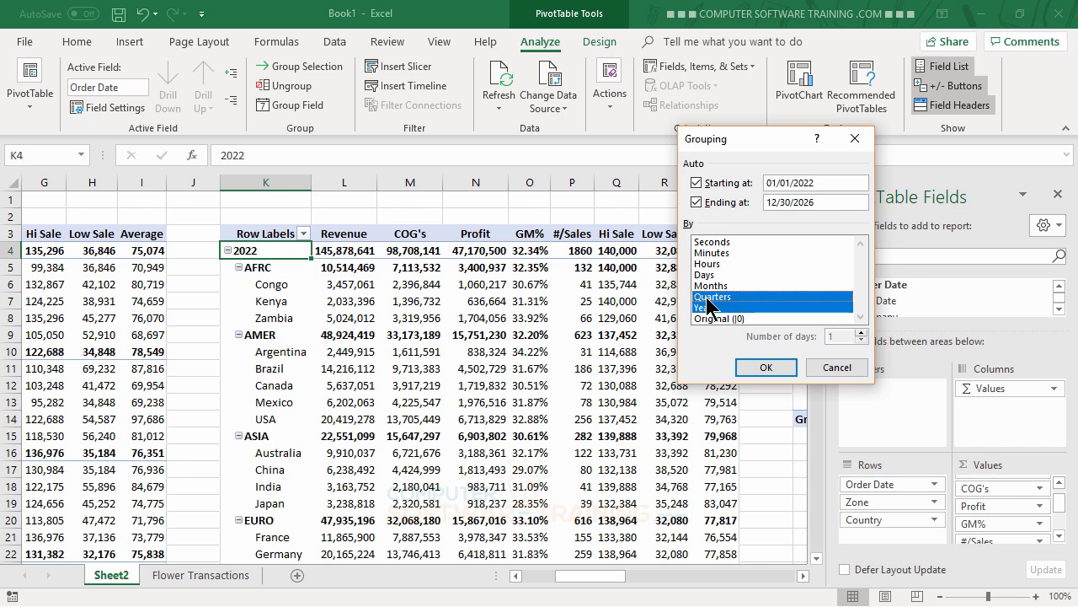
pyautogui.click(765, 367)
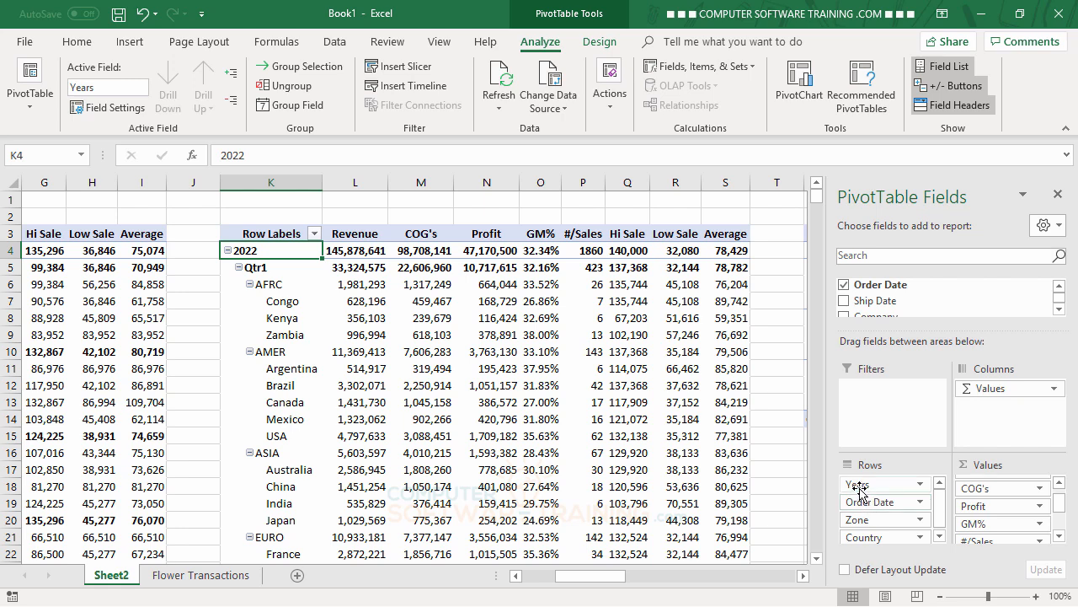
# - Move Years from the rows to the report filters of the zone and country PivotTable and filter it to 2022
pyautogui.moveTo(859, 486); pyautogui.dragTo(873, 390)
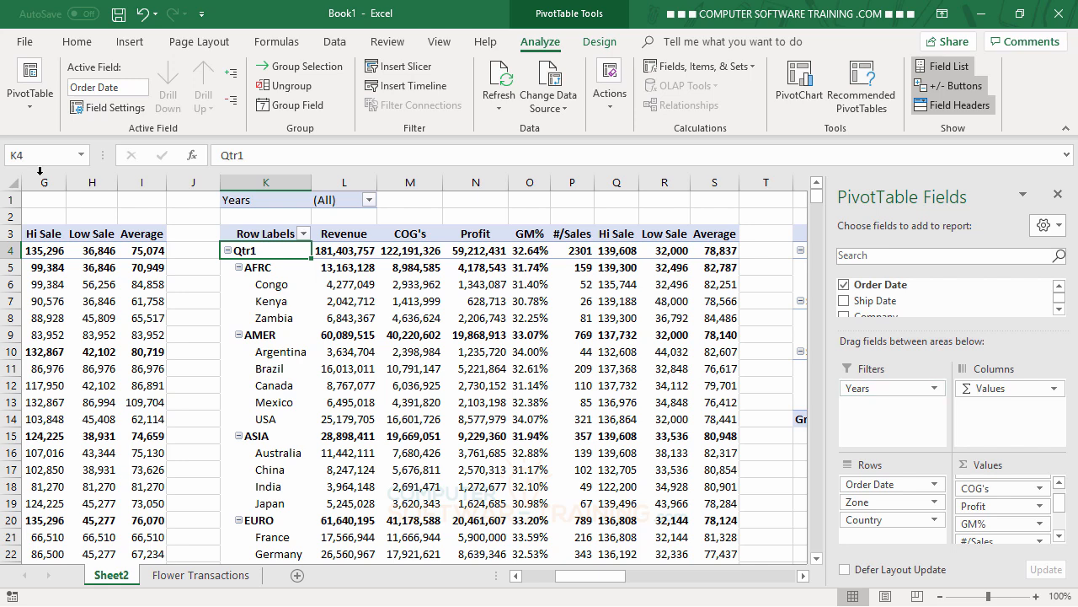
pyautogui.click(369, 200)
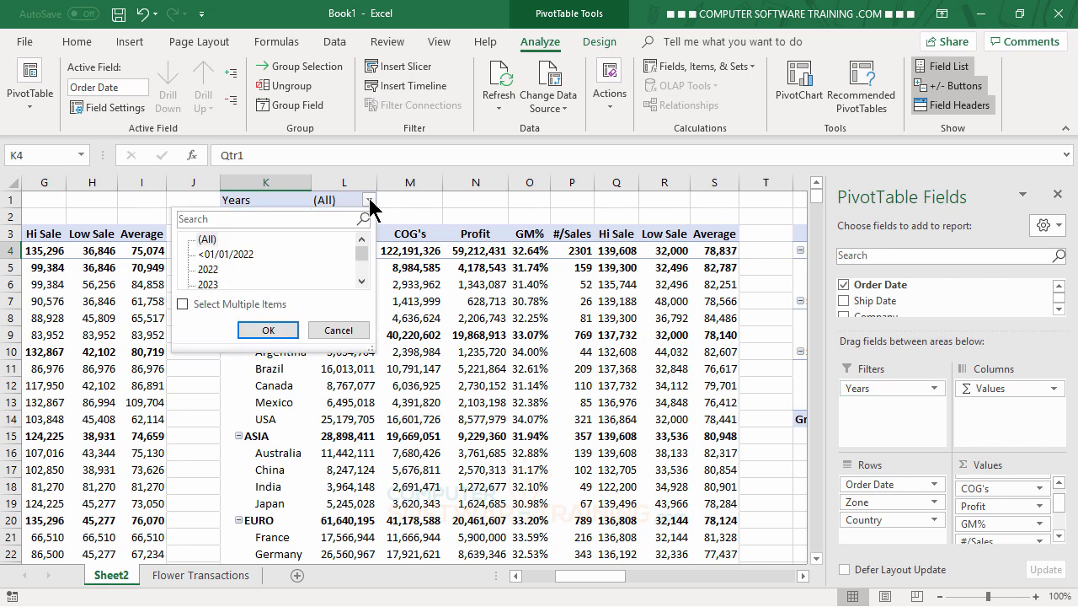
pyautogui.click(211, 270)
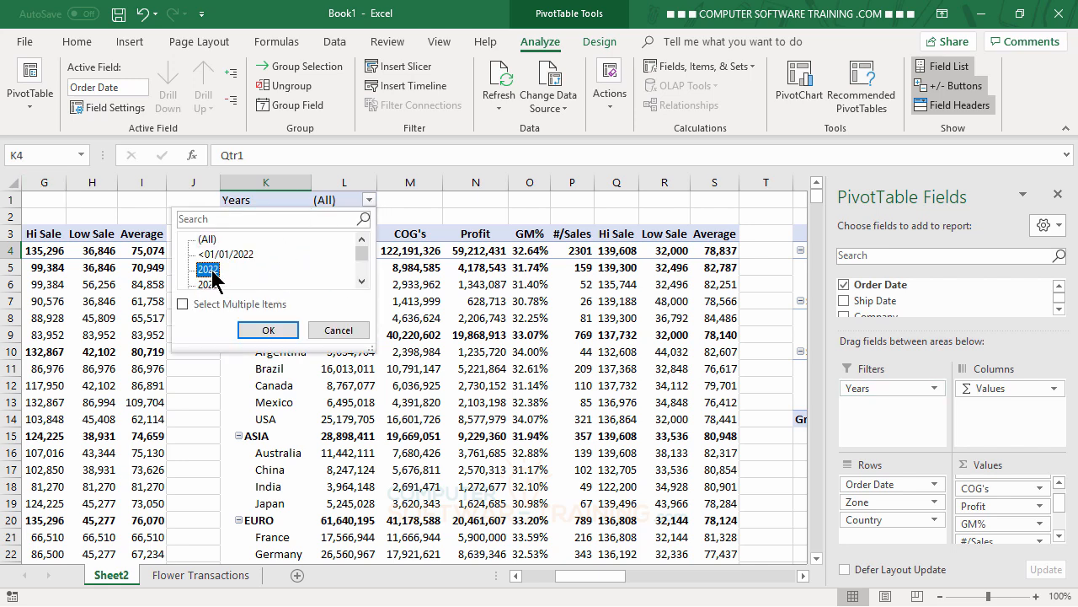
pyautogui.click(268, 329)
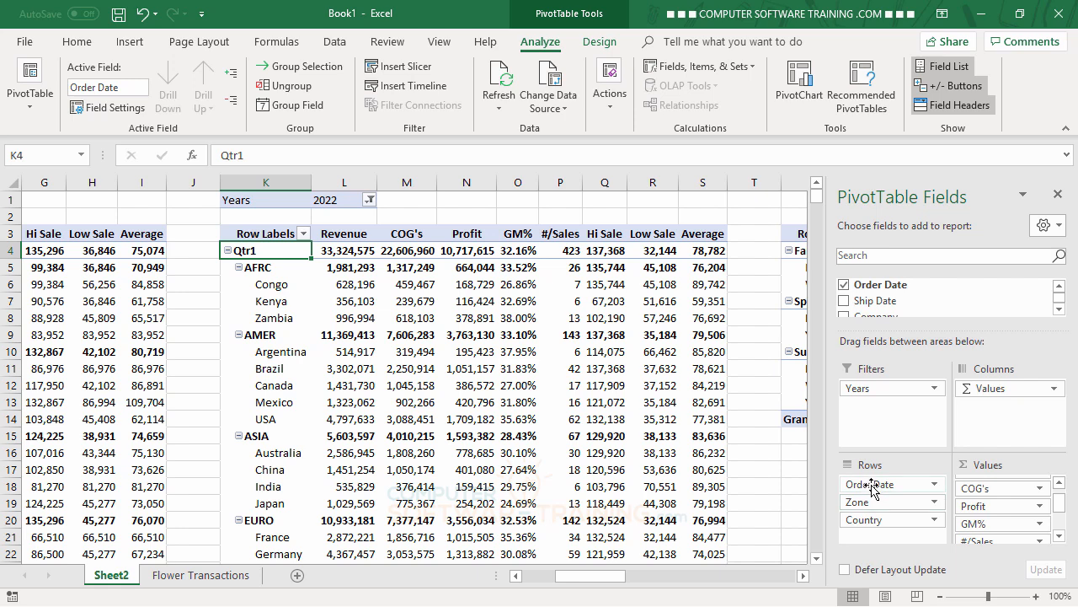
# - Move Order Date below Zone and Country in the rows so each country is broken down by quarter
pyautogui.moveTo(873, 487); pyautogui.dragTo(879, 505)
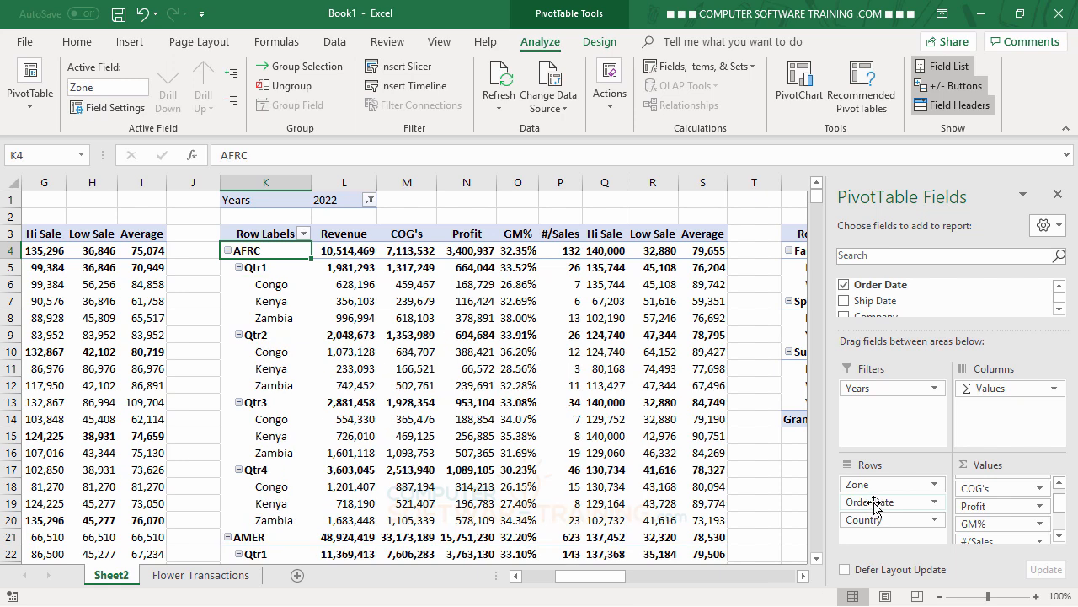
pyautogui.moveTo(875, 503); pyautogui.dragTo(879, 527)
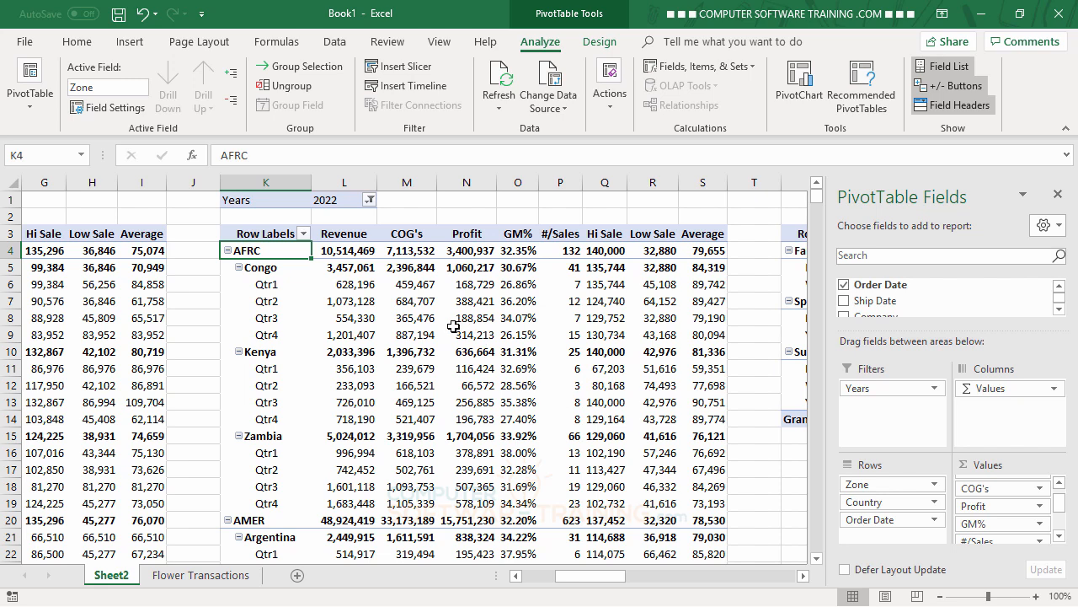
pyautogui.scroll(-4, 453, 326)
pyautogui.scroll(4, 457, 335)
# - Insert a blank line after each item in the zone and country PivotTable
pyautogui.click(599, 42)
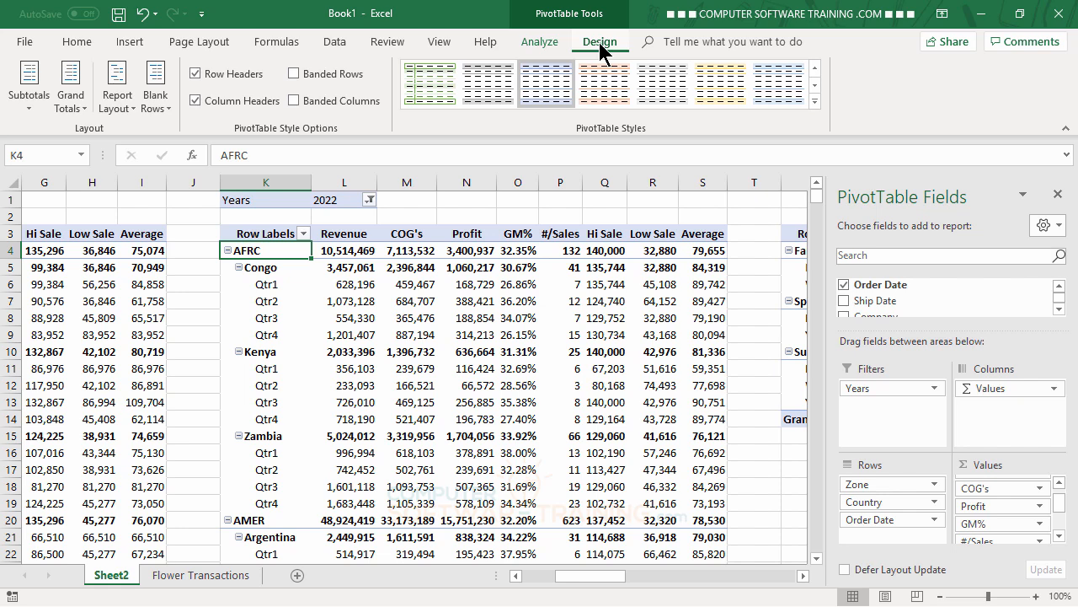
pyautogui.click(155, 107)
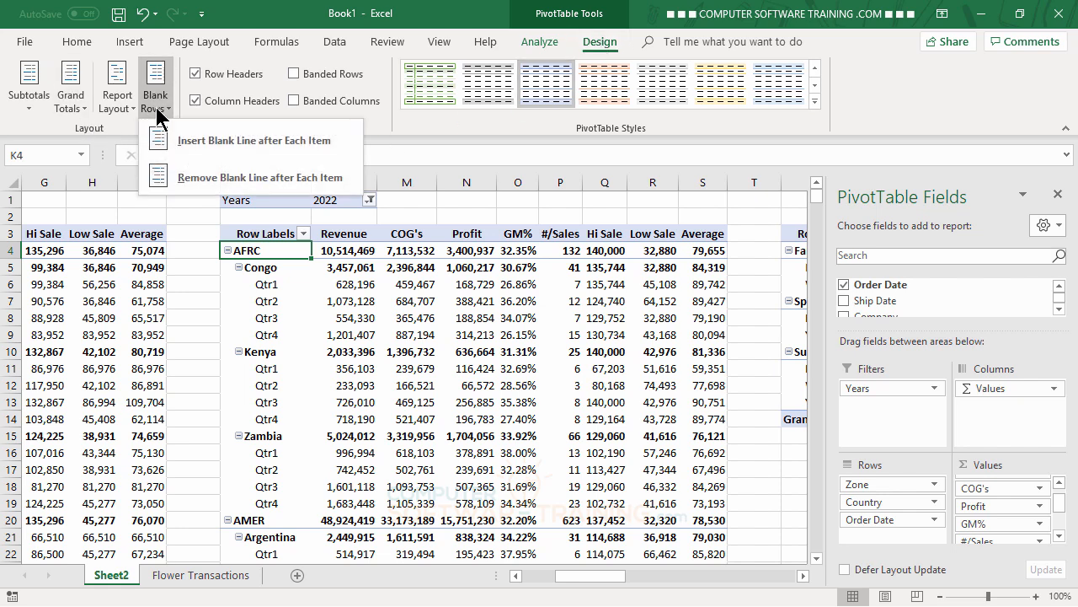
pyautogui.click(196, 140)
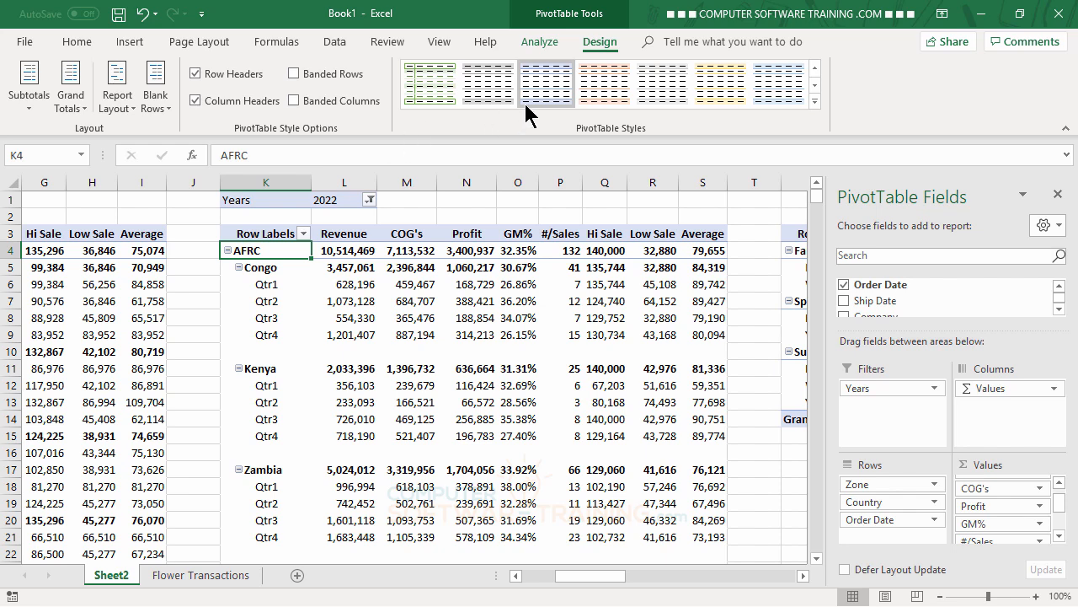
# - Try an orange medium style on the zone and country PivotTable, apply the light blue medium style instead, and turn on banded rows
pyautogui.click(814, 101)
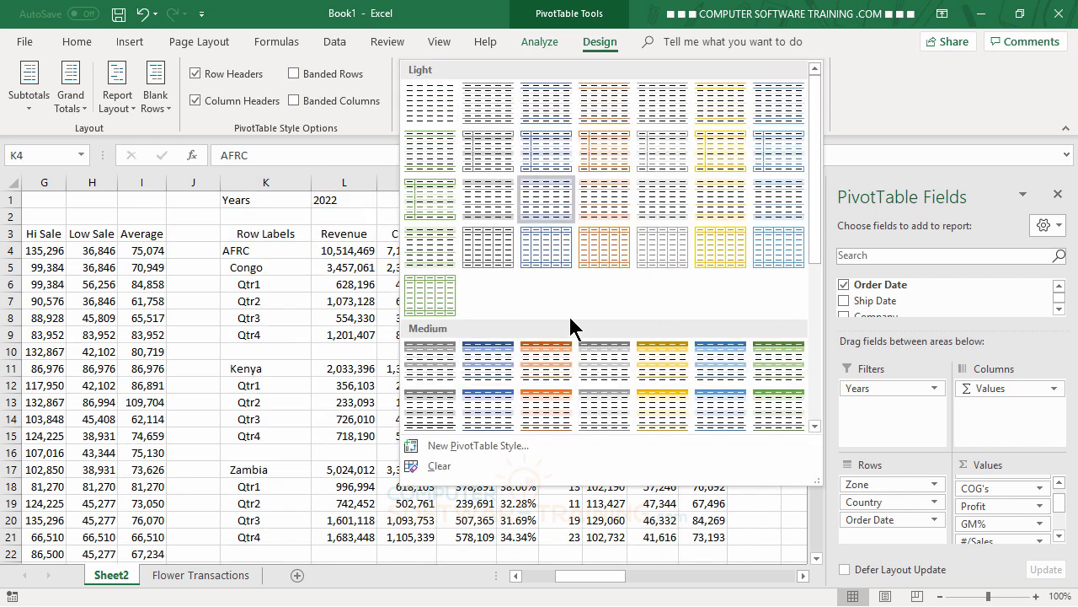
pyautogui.click(546, 358)
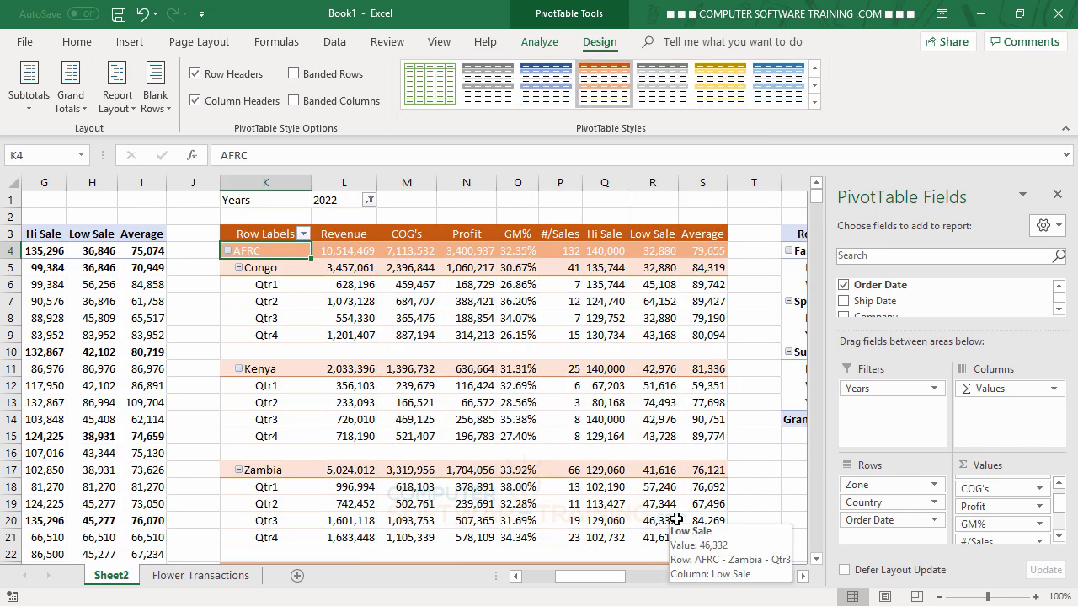
pyautogui.click(789, 88)
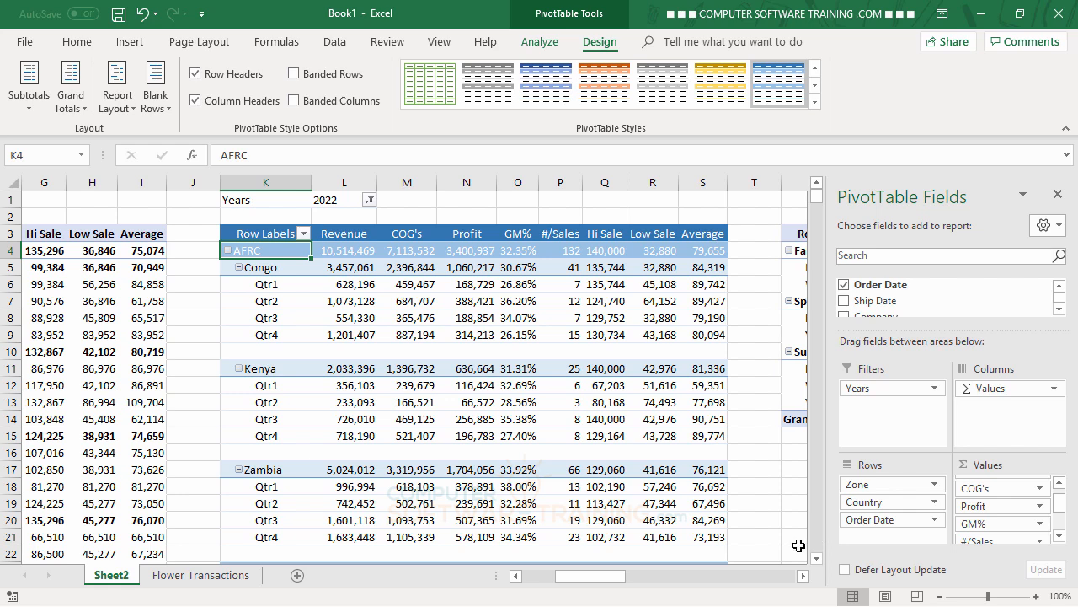
pyautogui.click(296, 73)
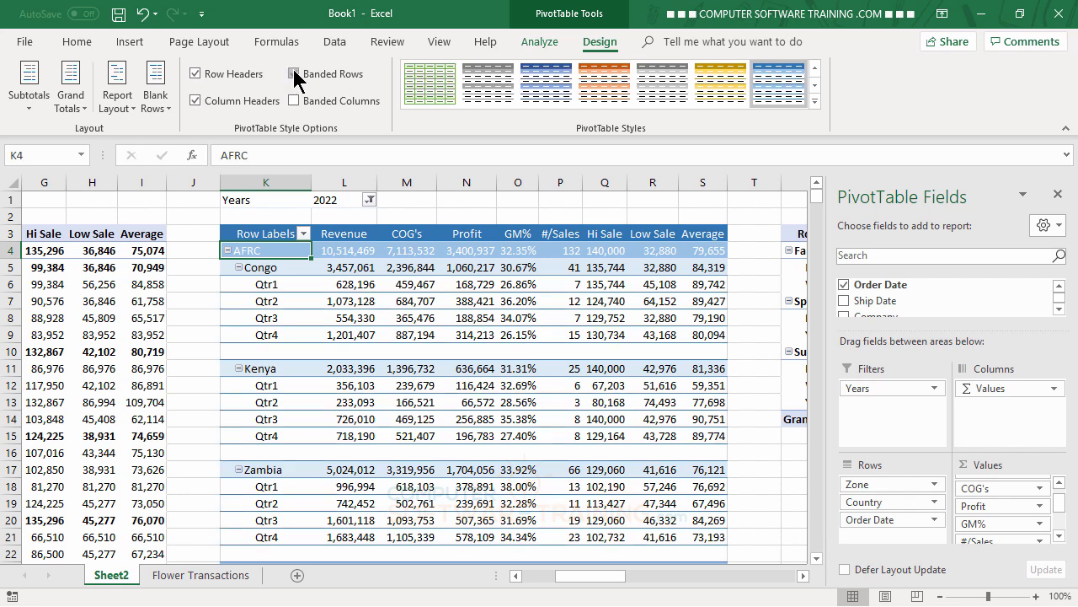
pyautogui.scroll(-4, 497, 396)
pyautogui.scroll(-7, 499, 398)
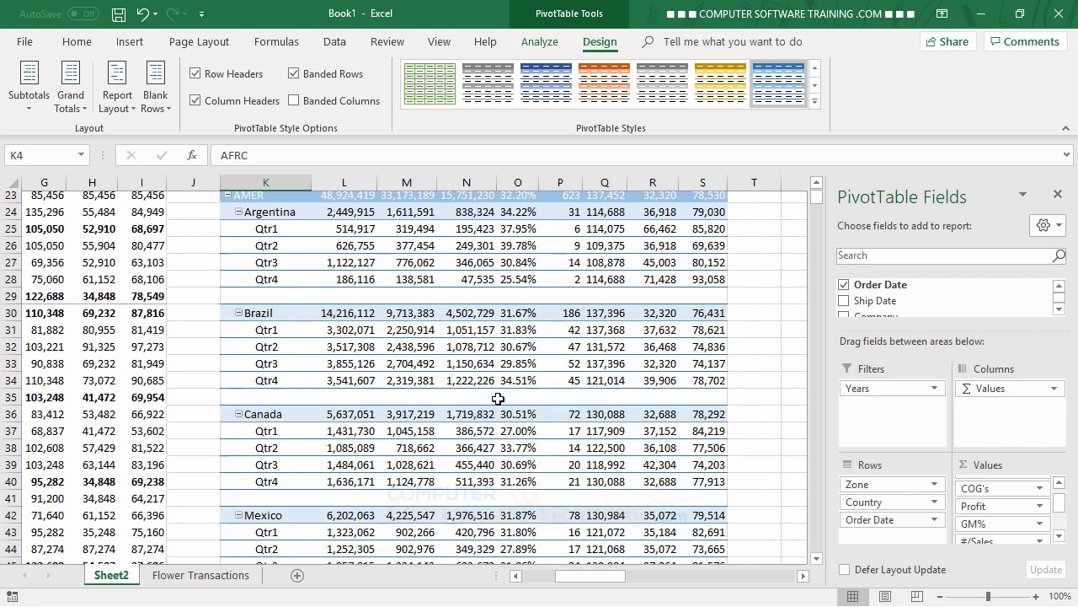
pyautogui.scroll(6, 494, 400)
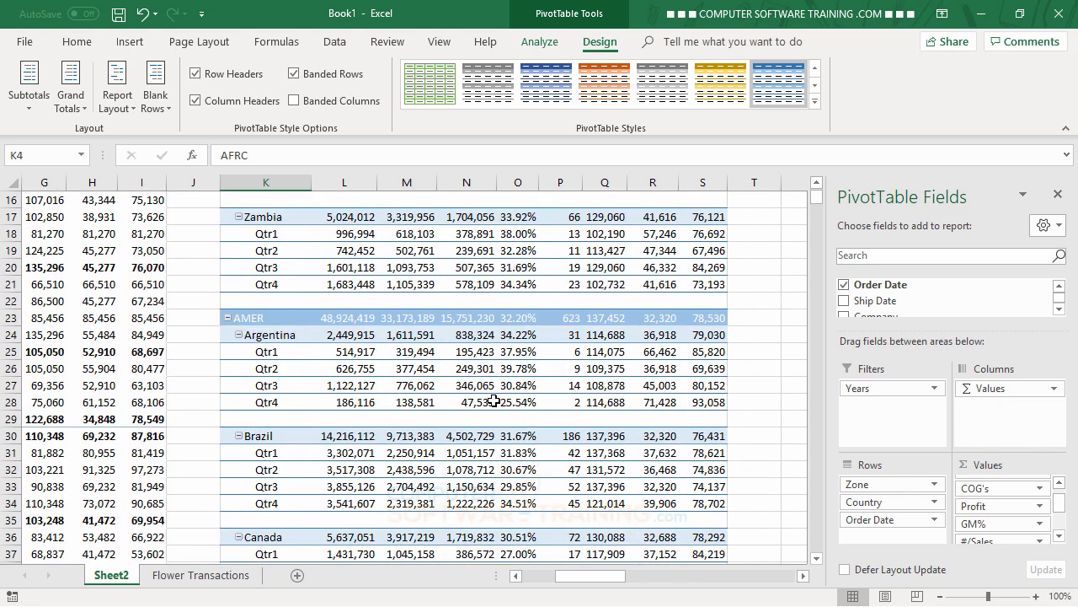
pyautogui.scroll(5, 494, 401)
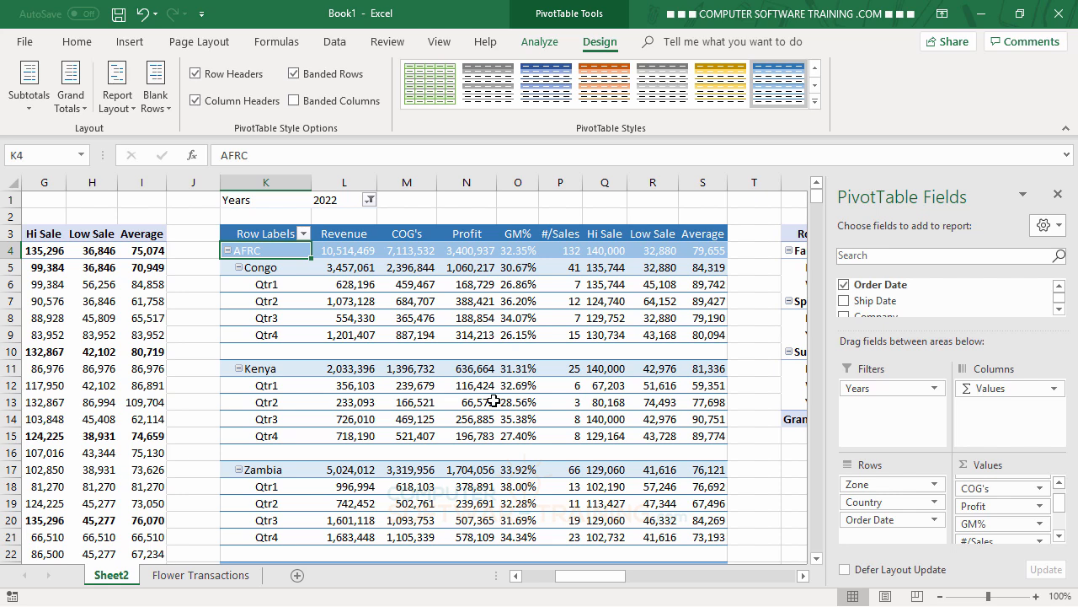
# - Change the Years report filter of the zone and country PivotTable to 2023
pyautogui.click(369, 200)
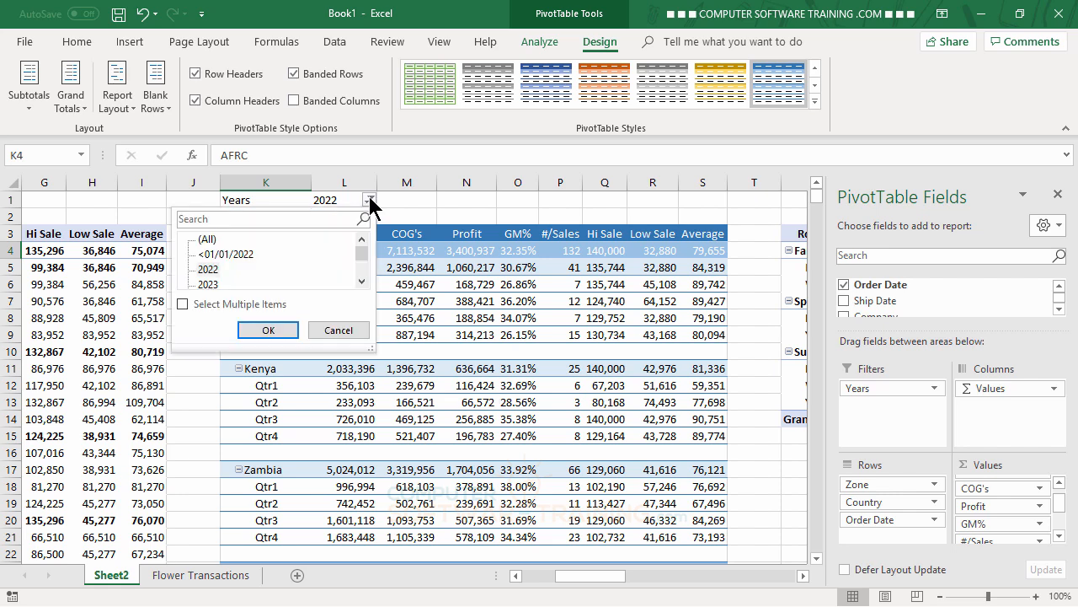
pyautogui.click(217, 283)
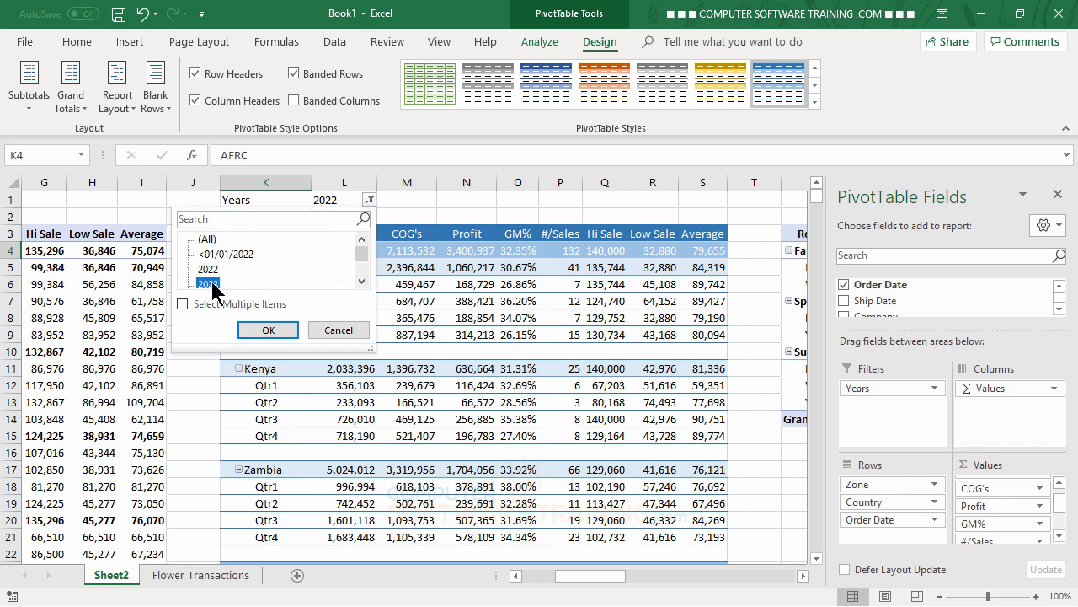
pyautogui.click(257, 328)
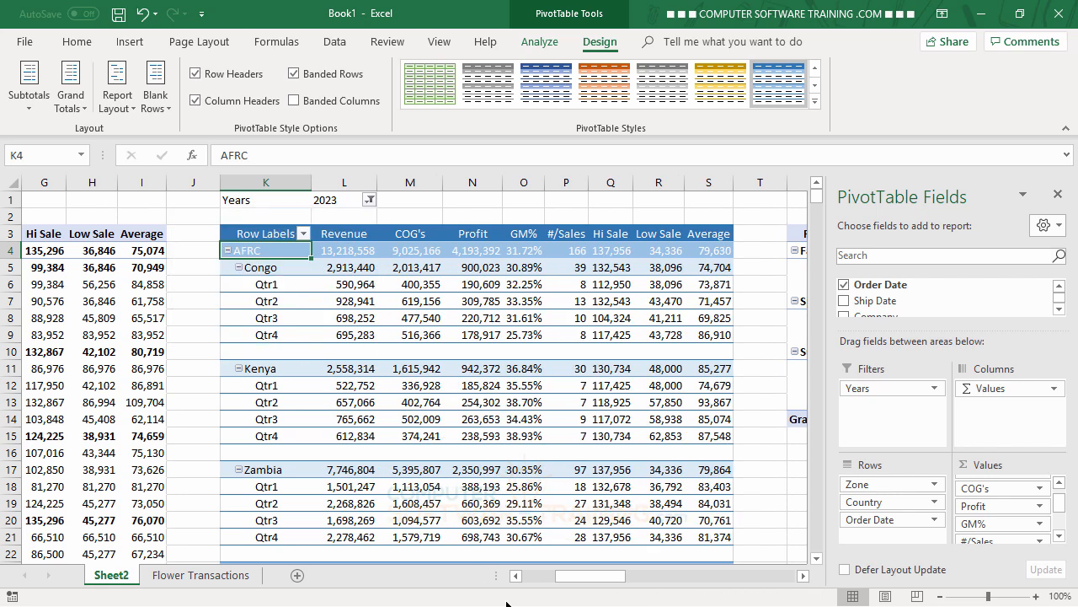
# - Add the Order Date field below Rep in the rows of the sales rep PivotTable
pyautogui.click(802, 577)
pyautogui.moveTo(803, 576); pyautogui.dragTo(802, 576)
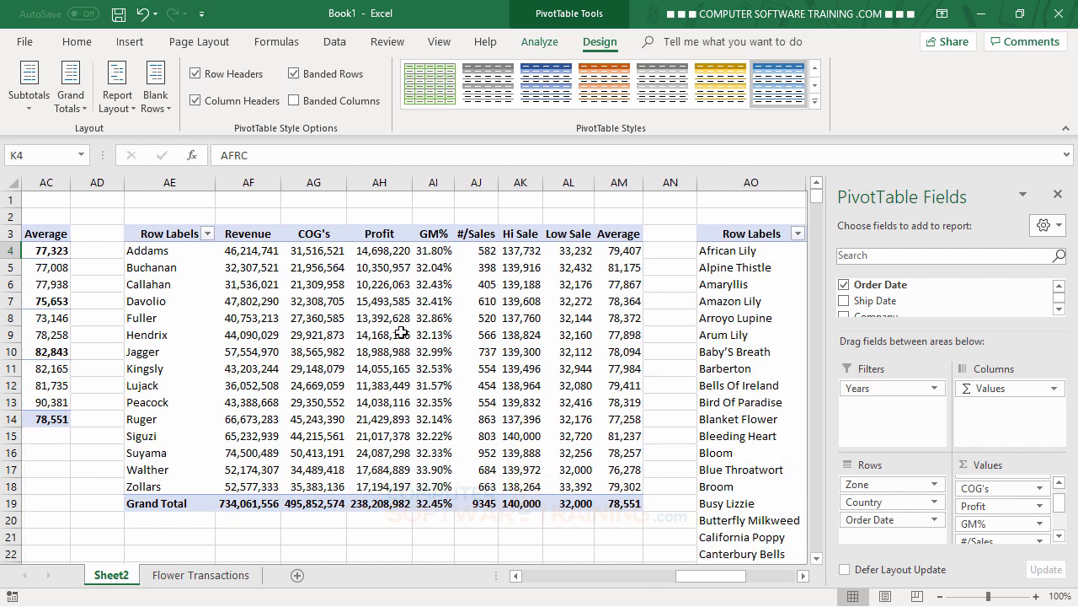
pyautogui.moveTo(406, 327)
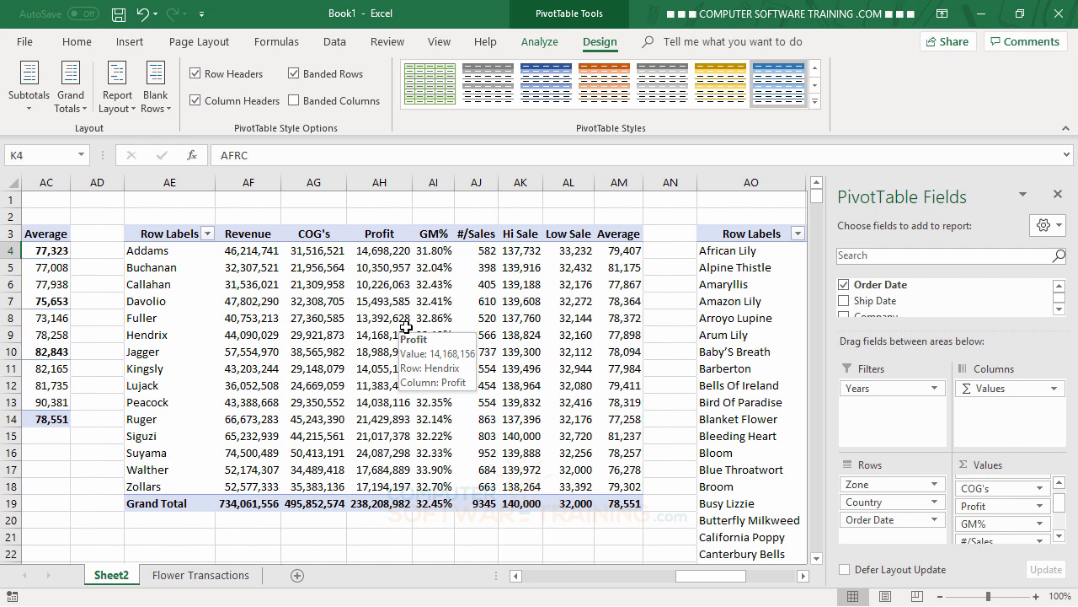
pyautogui.click(308, 285)
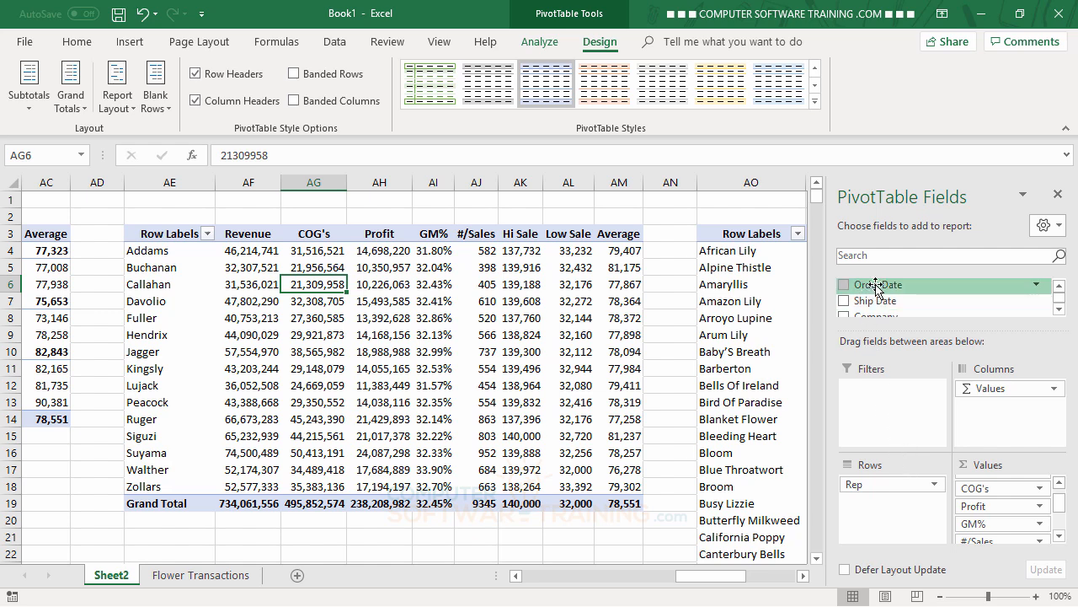
pyautogui.moveTo(876, 285); pyautogui.dragTo(879, 507)
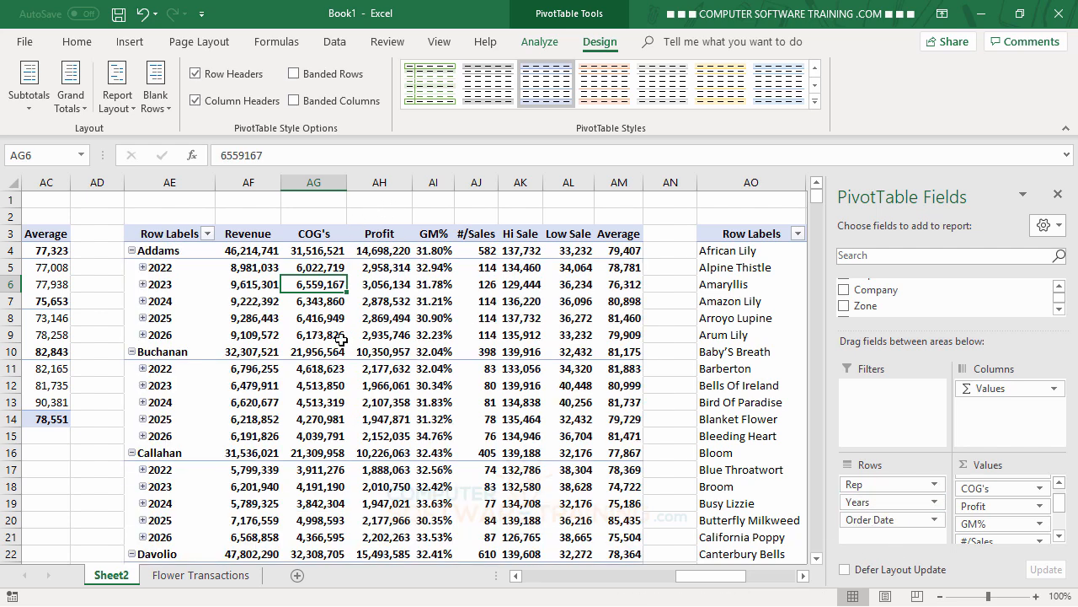
# - Group the order dates of the sales rep PivotTable by Months, Quarters and Years
pyautogui.click(163, 285)
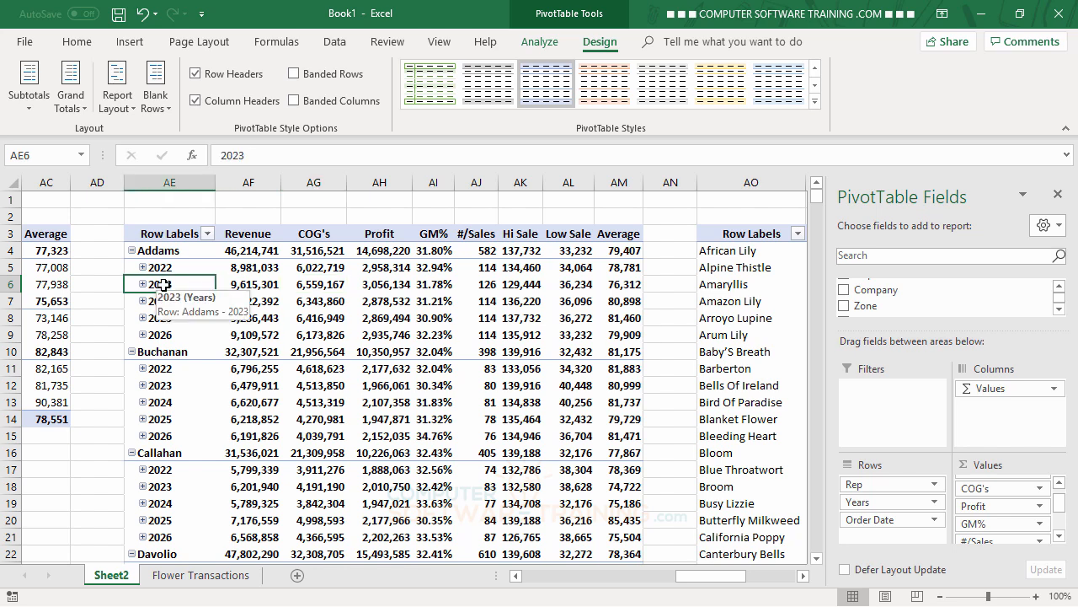
pyautogui.click(540, 43)
pyautogui.click(305, 105)
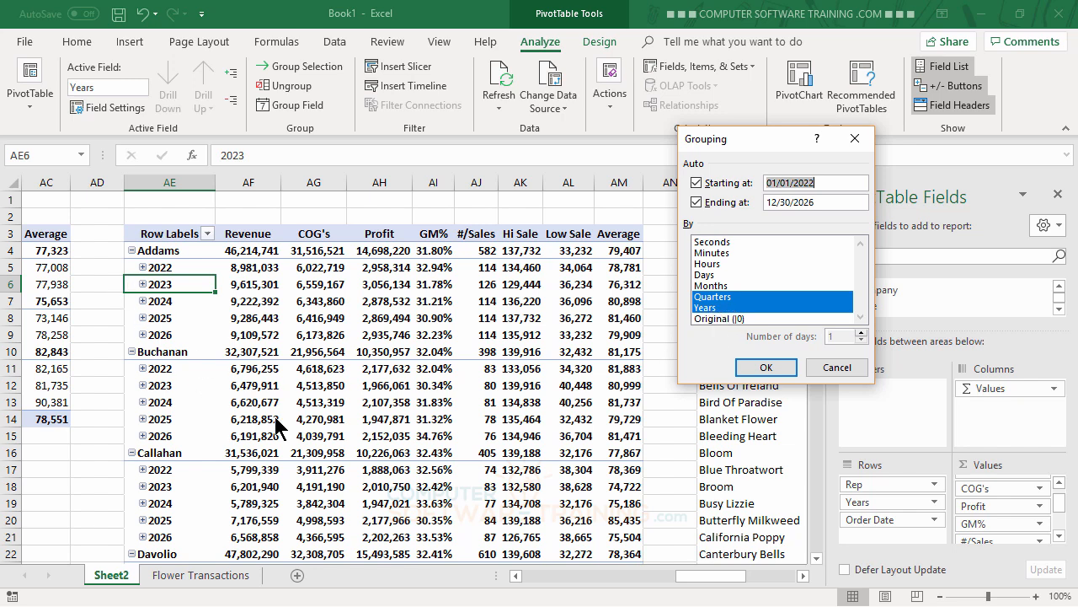
pyautogui.click(838, 368)
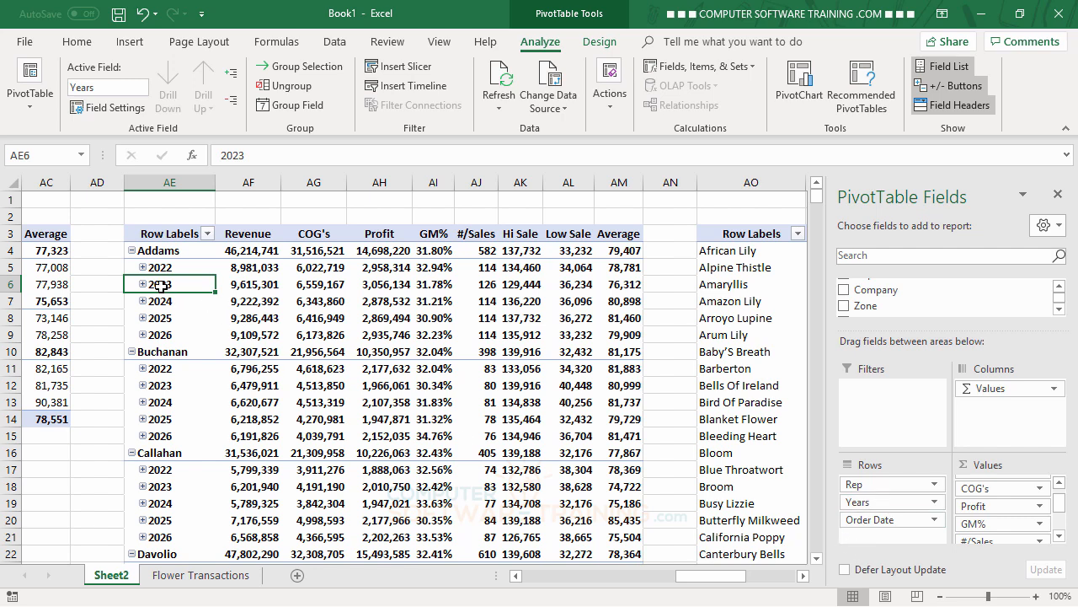
pyautogui.click(289, 108)
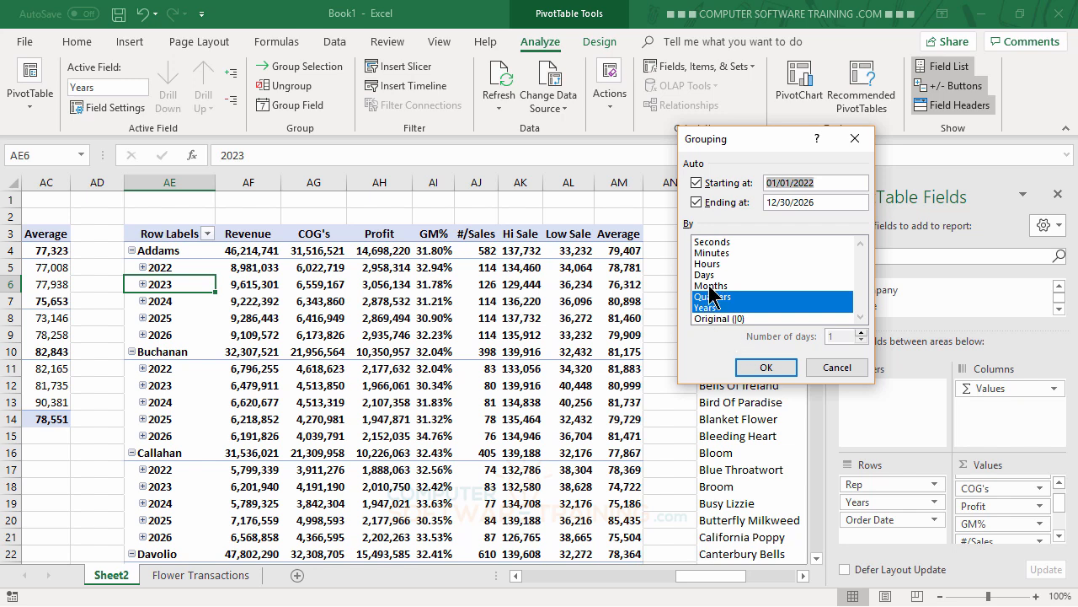
pyautogui.click(711, 286)
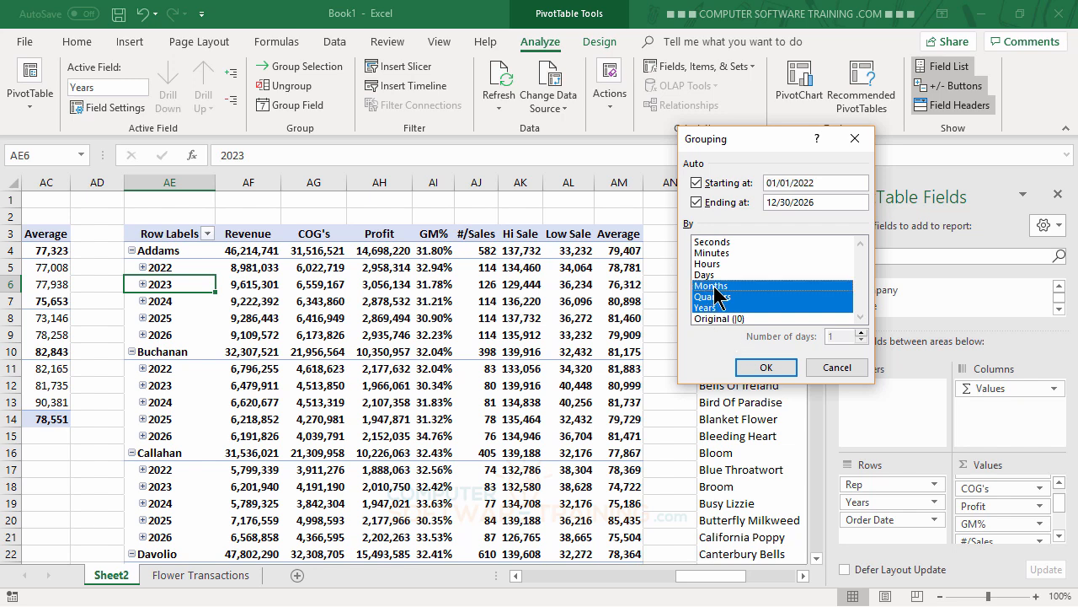
pyautogui.click(758, 370)
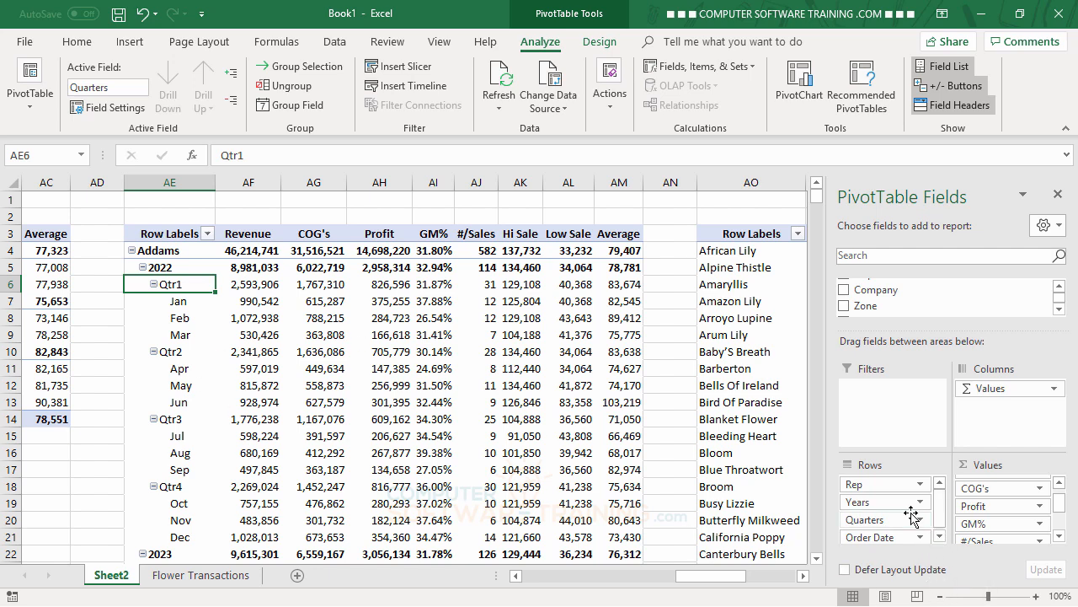
# - Move Years and Quarters from the rows to the report filters of the sales rep PivotTable
pyautogui.moveTo(882, 503); pyautogui.dragTo(882, 396)
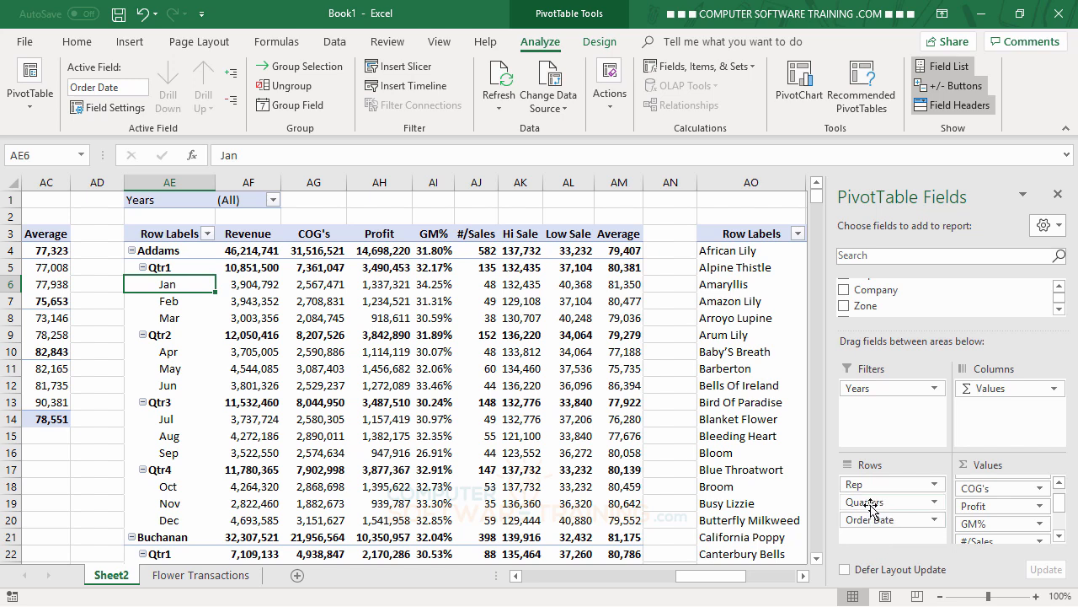
pyautogui.moveTo(872, 510); pyautogui.dragTo(880, 421)
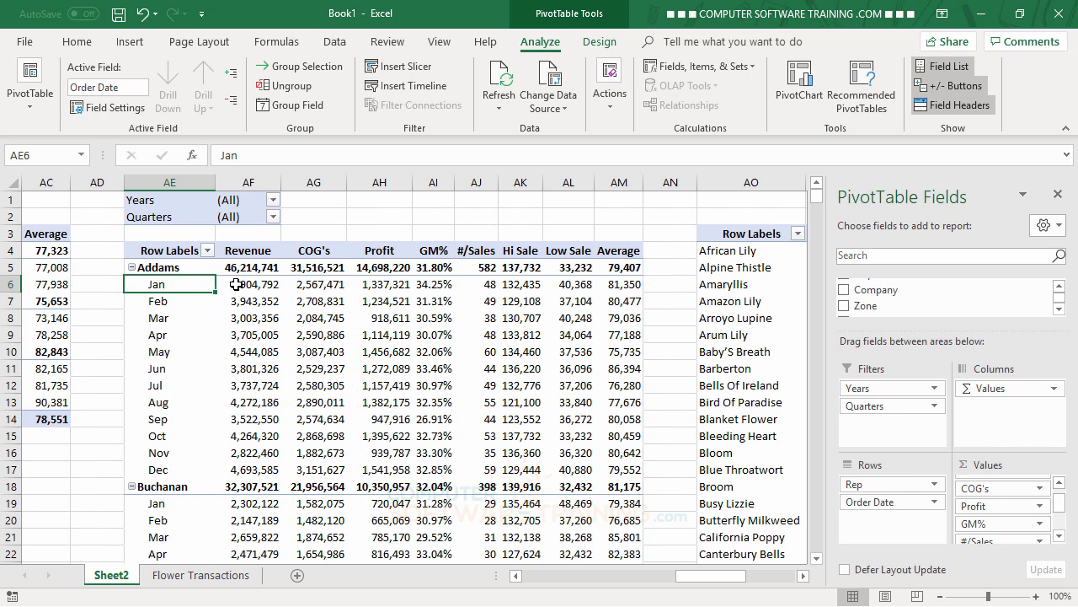
# - Filter the sales rep PivotTable to the year 2023 with its Years report filter
pyautogui.moveTo(229, 282)
pyautogui.moveTo(253, 325)
pyautogui.click(272, 200)
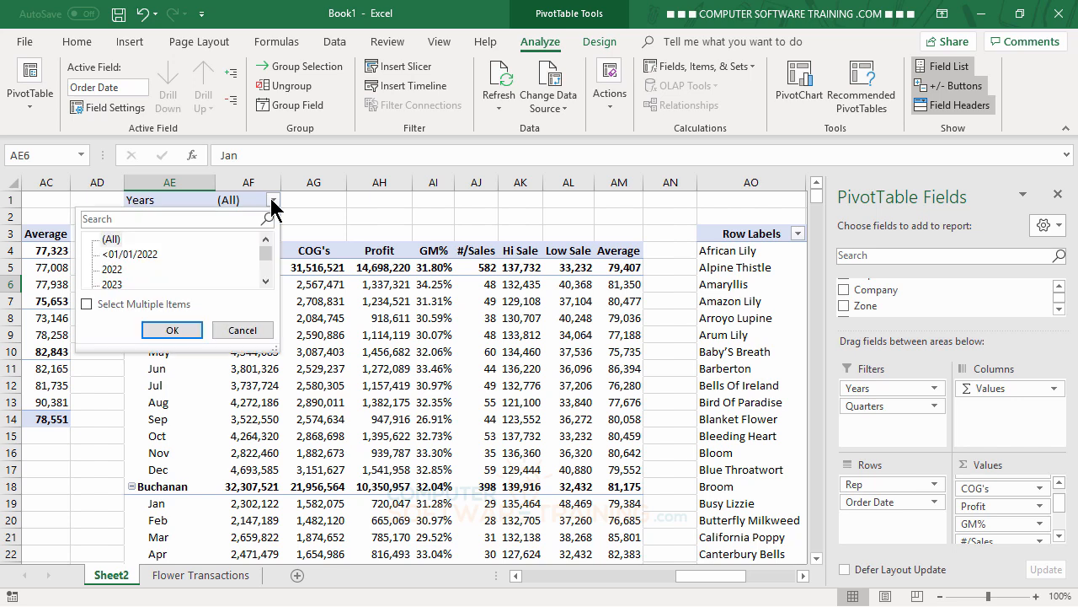
pyautogui.click(118, 284)
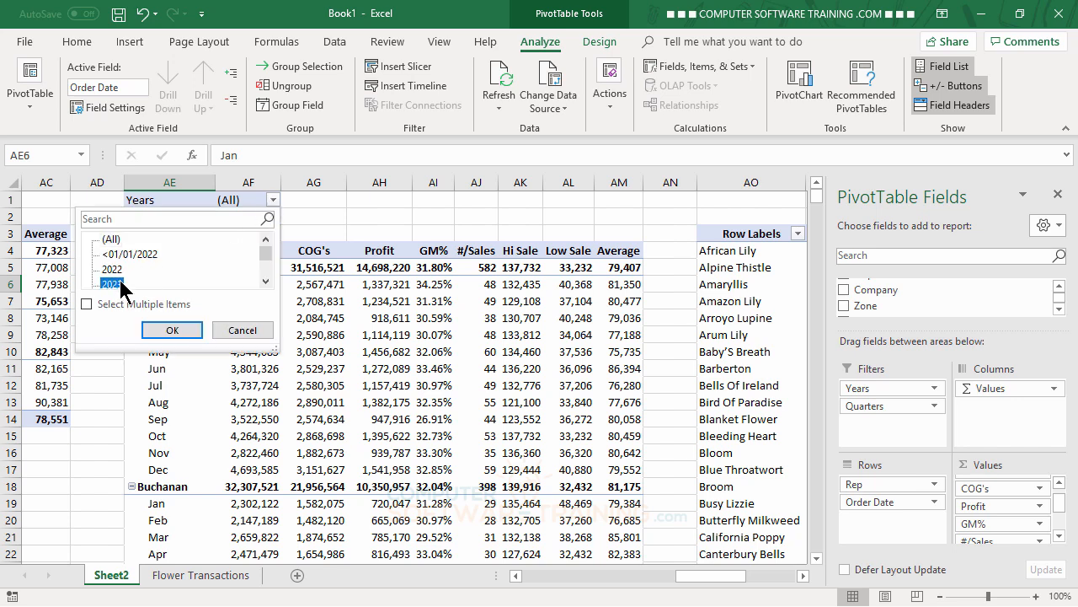
pyautogui.click(172, 330)
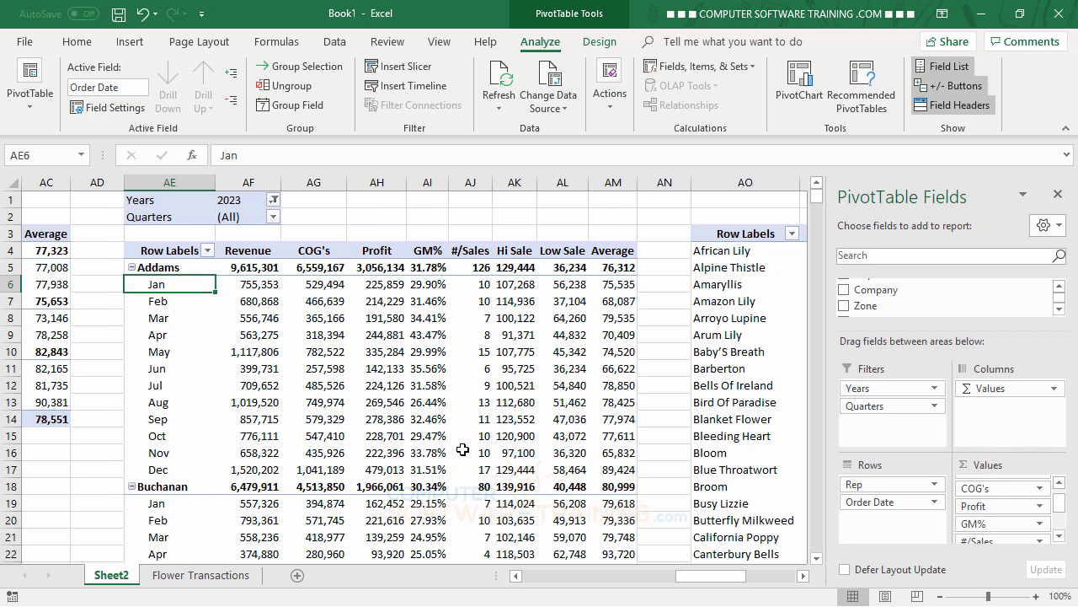
# - Set the Quarters report filter of the sales rep PivotTable to Qtr1
pyautogui.moveTo(444, 441)
pyautogui.click(273, 216)
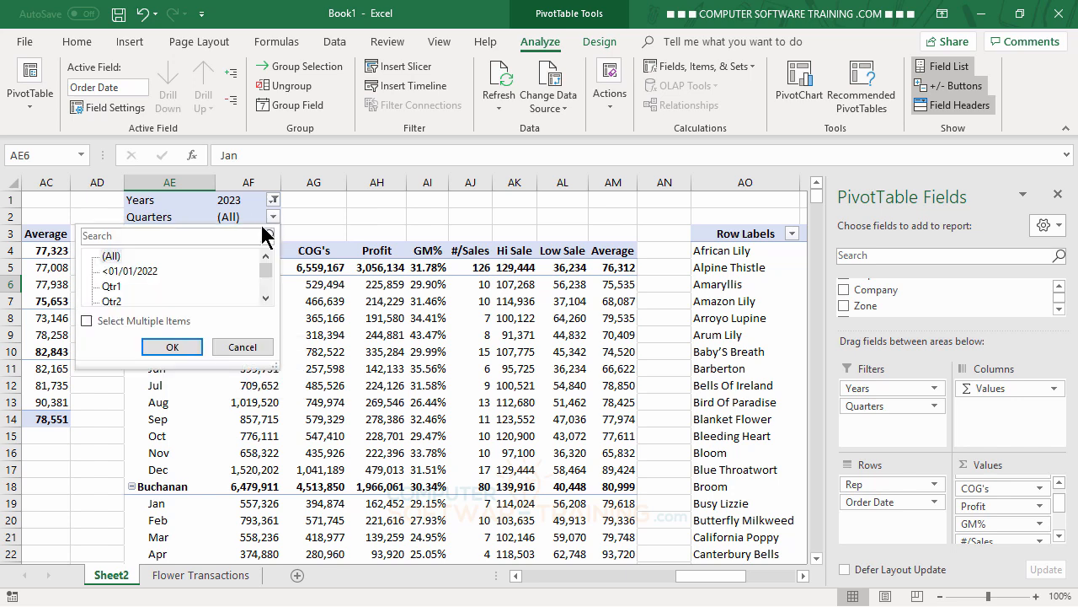
pyautogui.click(114, 286)
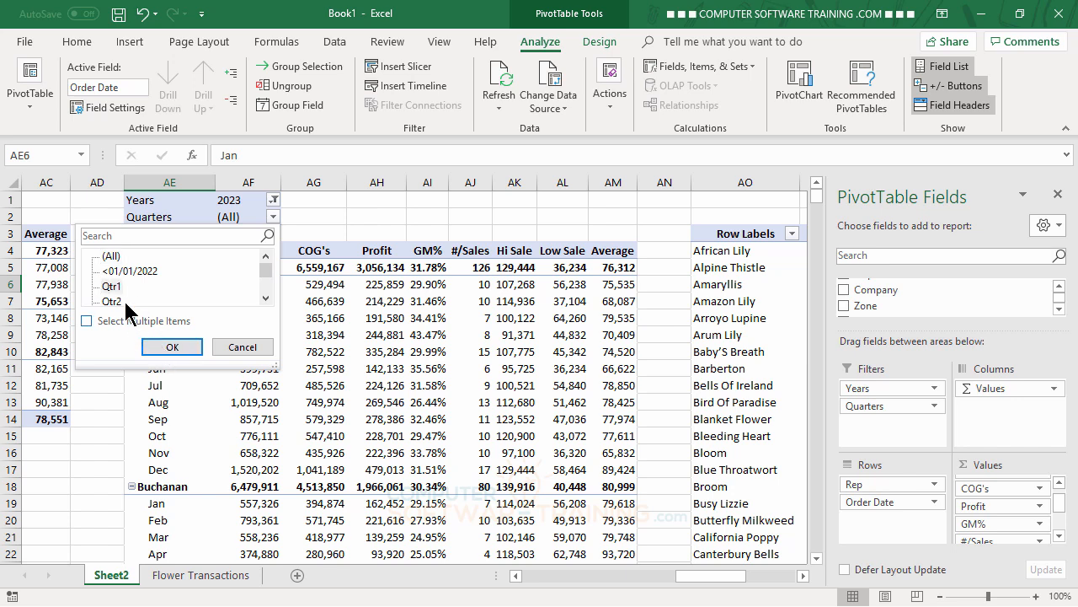
pyautogui.click(173, 348)
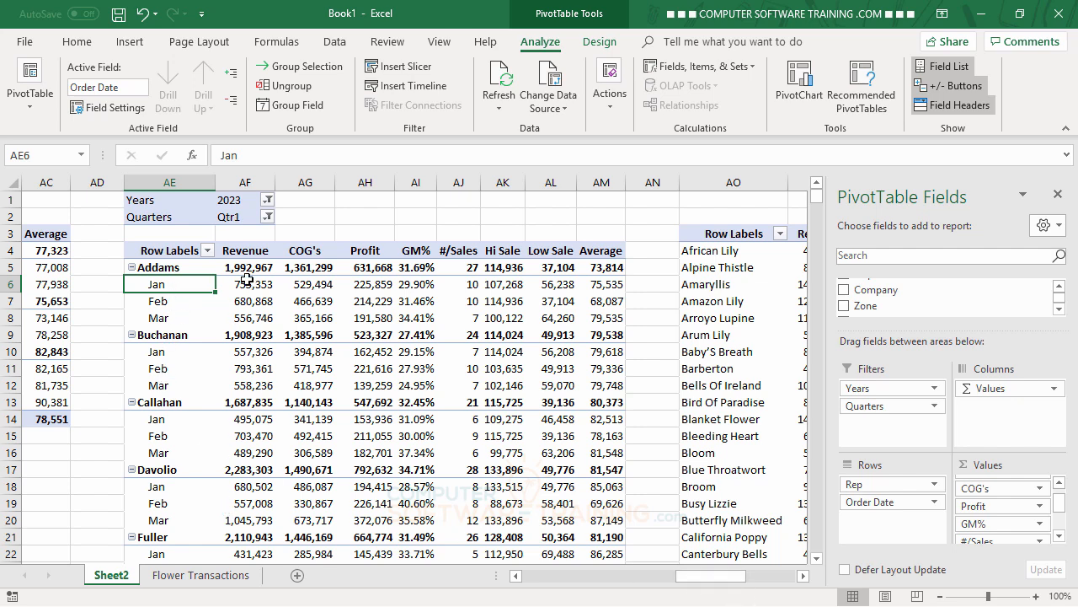
# - Switch the Quarters report filter of the sales rep PivotTable to Qtr2 and reset it to (All)
pyautogui.click(267, 216)
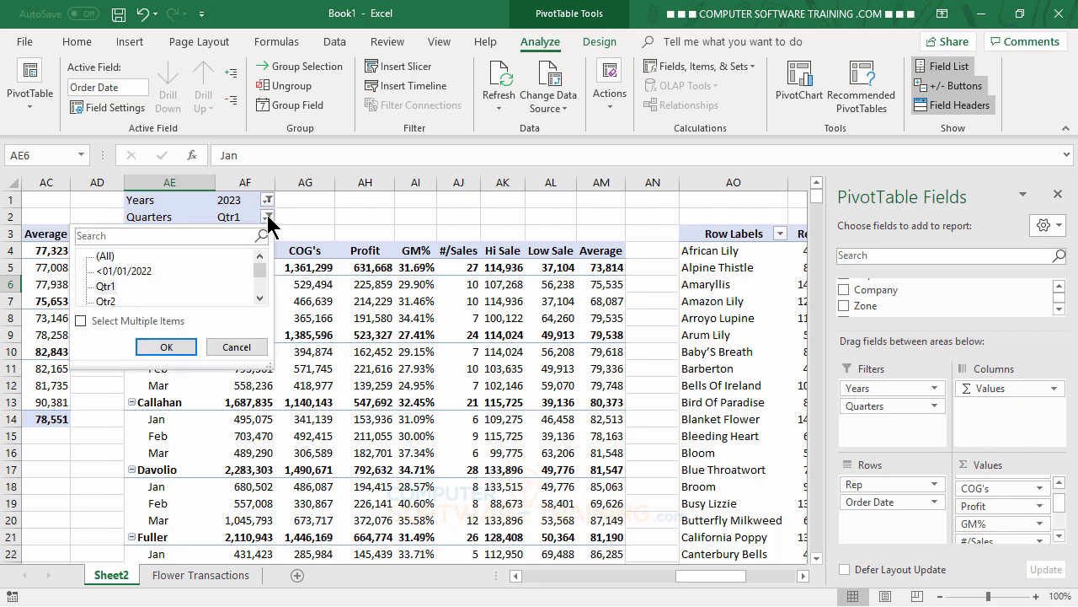
pyautogui.click(106, 300)
pyautogui.click(166, 348)
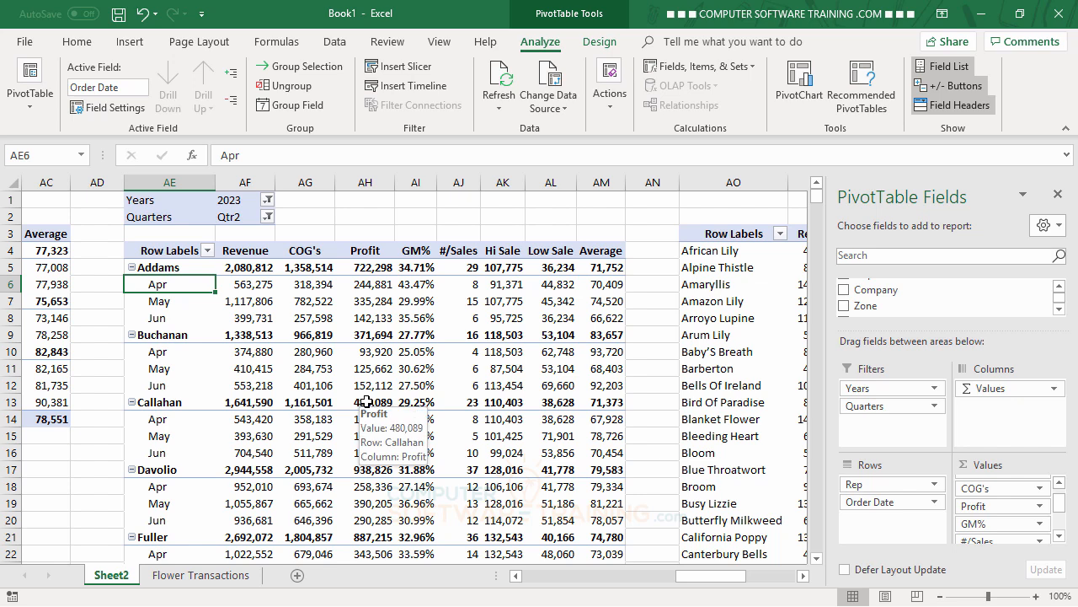
pyautogui.click(267, 216)
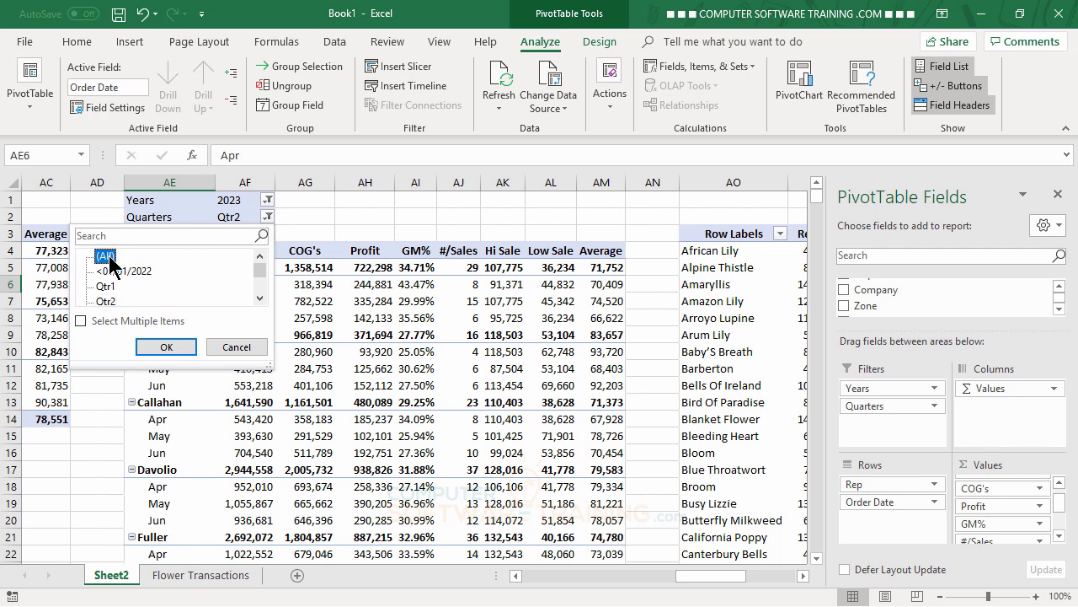
pyautogui.click(173, 349)
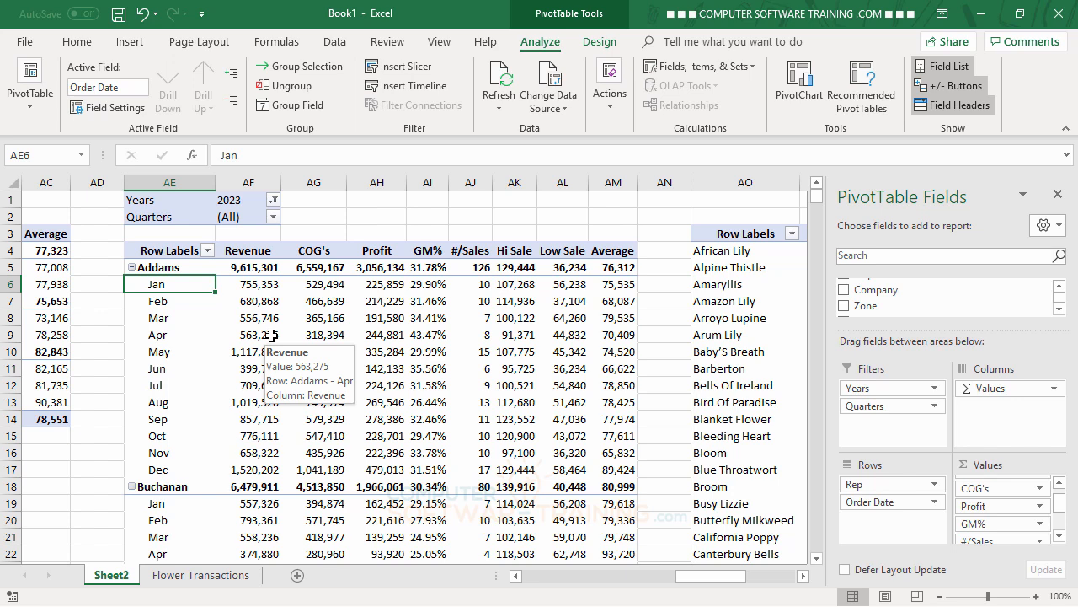
# - Add the Order Date field below Common Name in the rows of the flower PivotTable
pyautogui.click(803, 577)
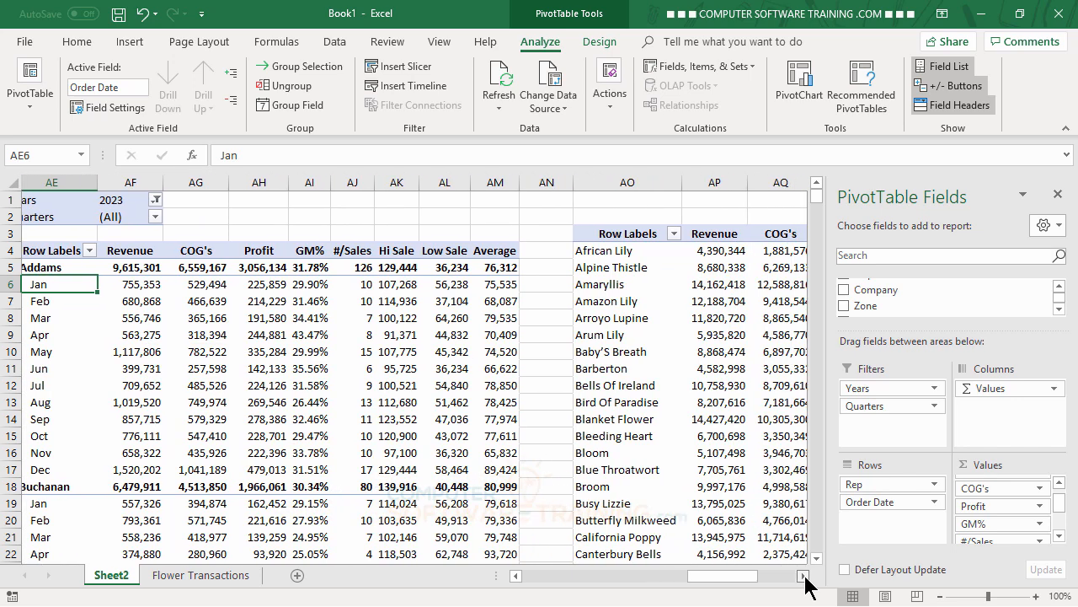
pyautogui.click(804, 576)
pyautogui.click(804, 576)
pyautogui.click(804, 576)
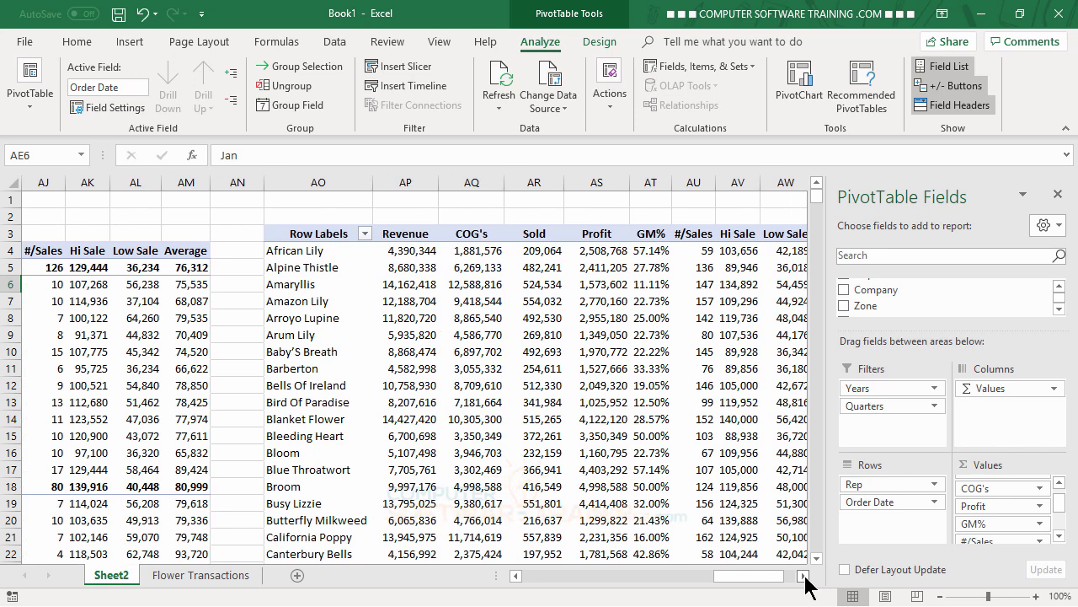
pyautogui.click(804, 577)
pyautogui.click(804, 576)
pyautogui.click(804, 576)
pyautogui.click(804, 576)
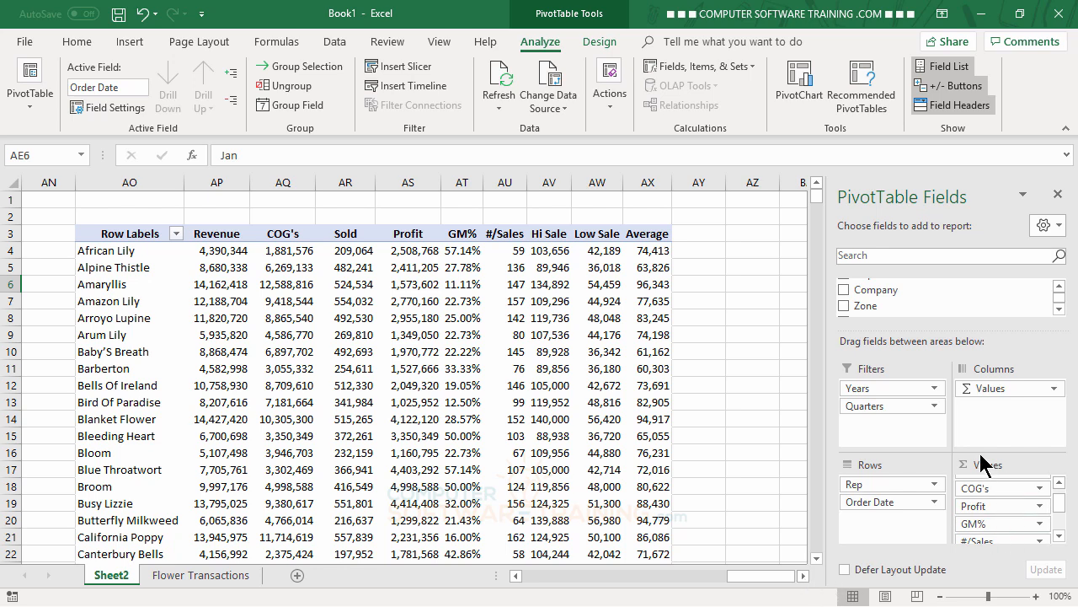
pyautogui.click(202, 301)
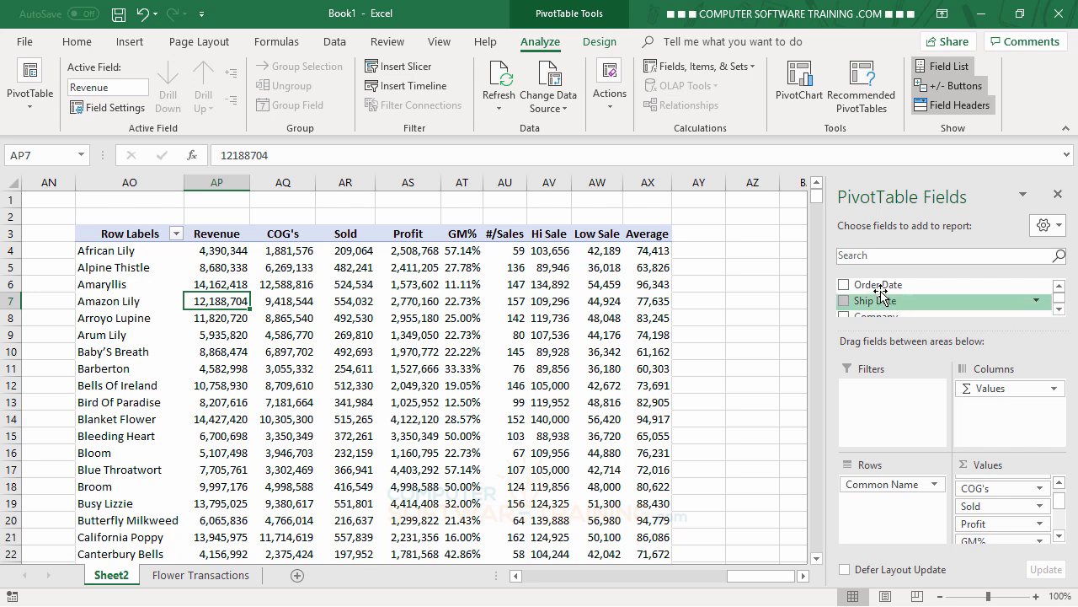
pyautogui.moveTo(881, 289); pyautogui.dragTo(892, 509)
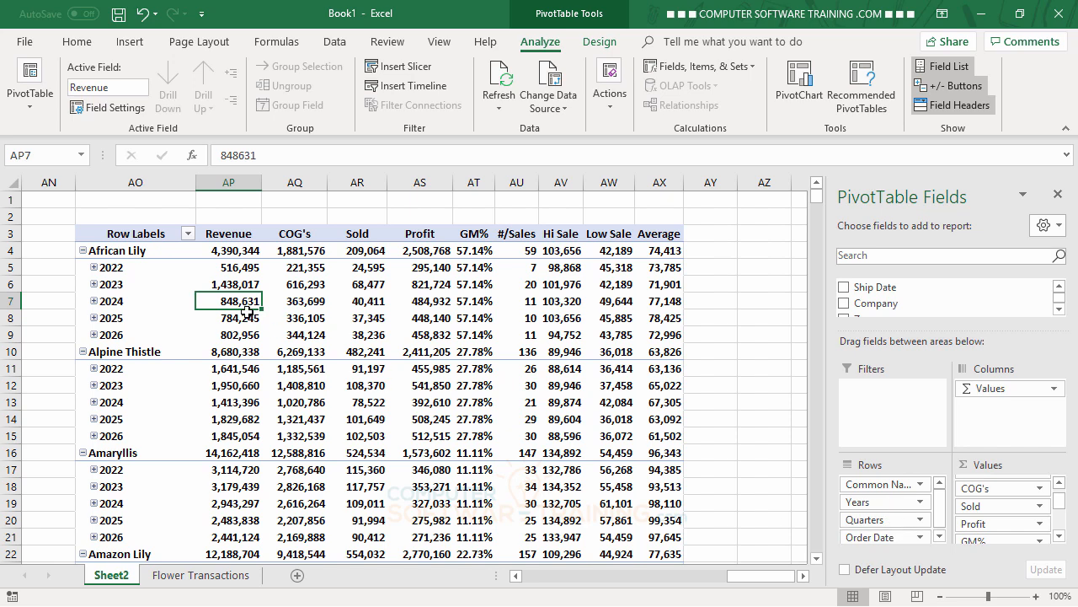
# - Check the date grouping settings of the flower PivotTable without changing them
pyautogui.click(110, 286)
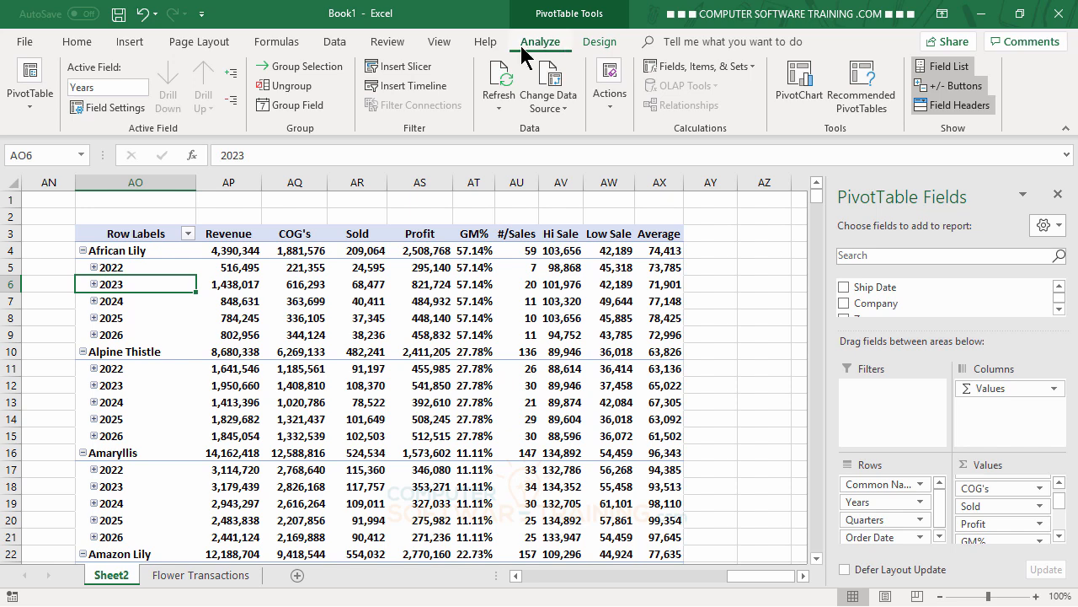
pyautogui.click(294, 106)
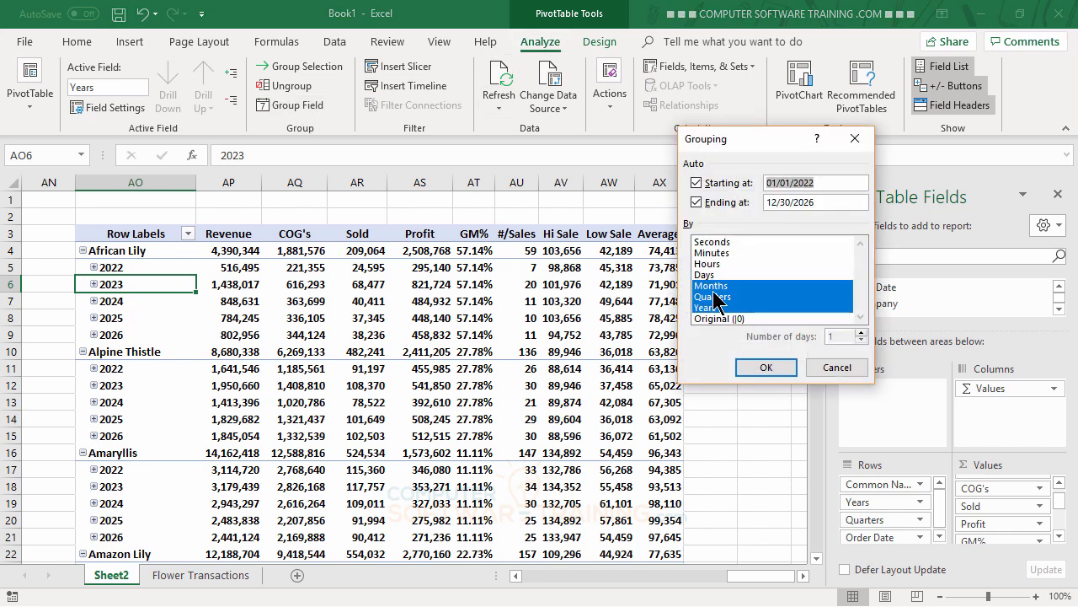
pyautogui.click(837, 368)
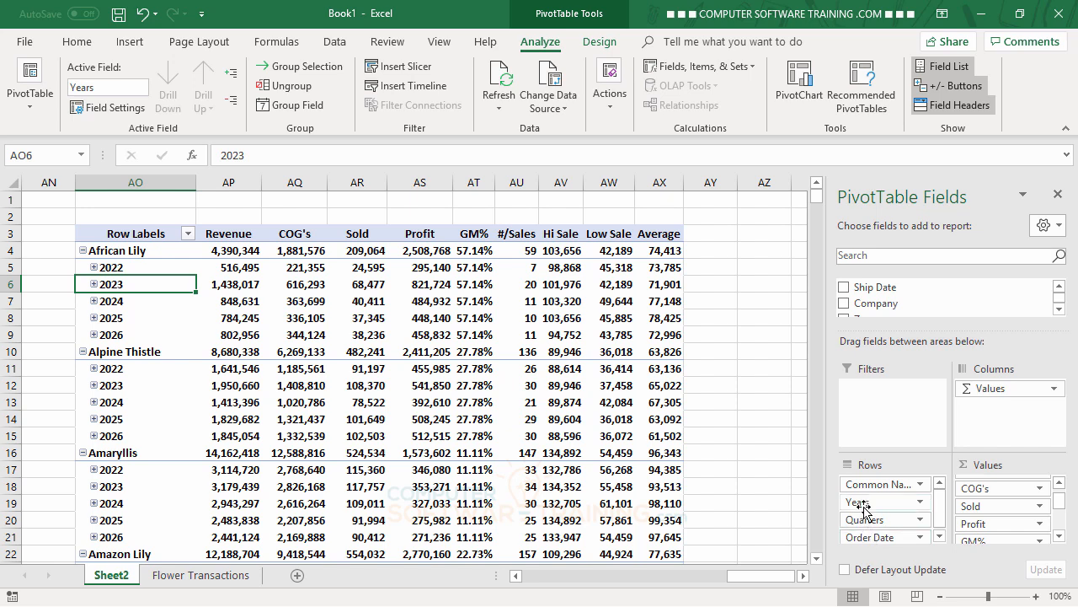
# - Move Years and Quarters from the rows to the report filters of the flower PivotTable
pyautogui.moveTo(868, 502); pyautogui.dragTo(868, 401)
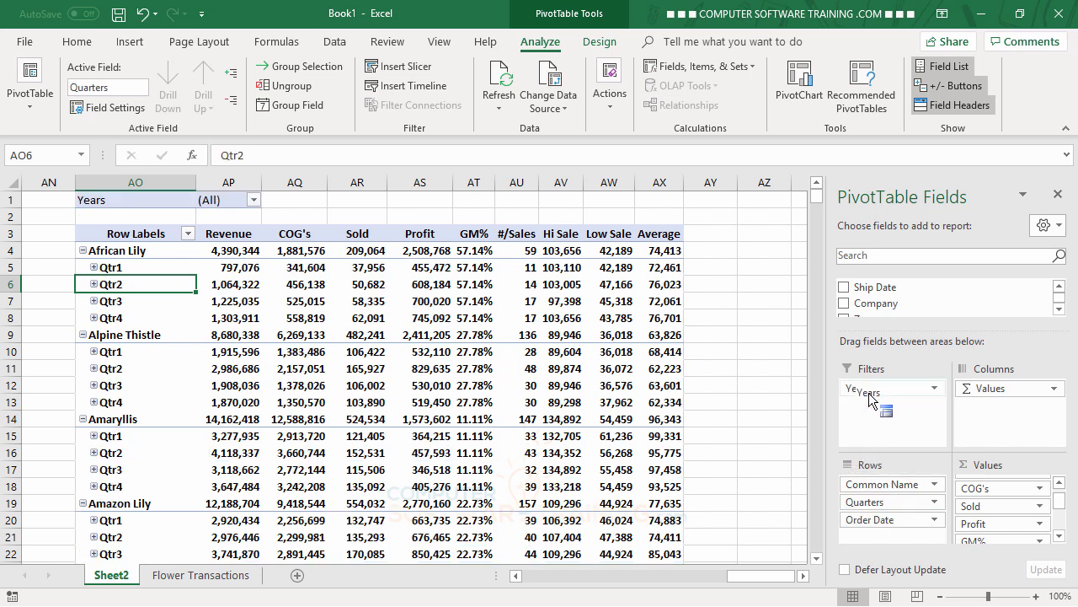
pyautogui.moveTo(870, 506); pyautogui.dragTo(874, 412)
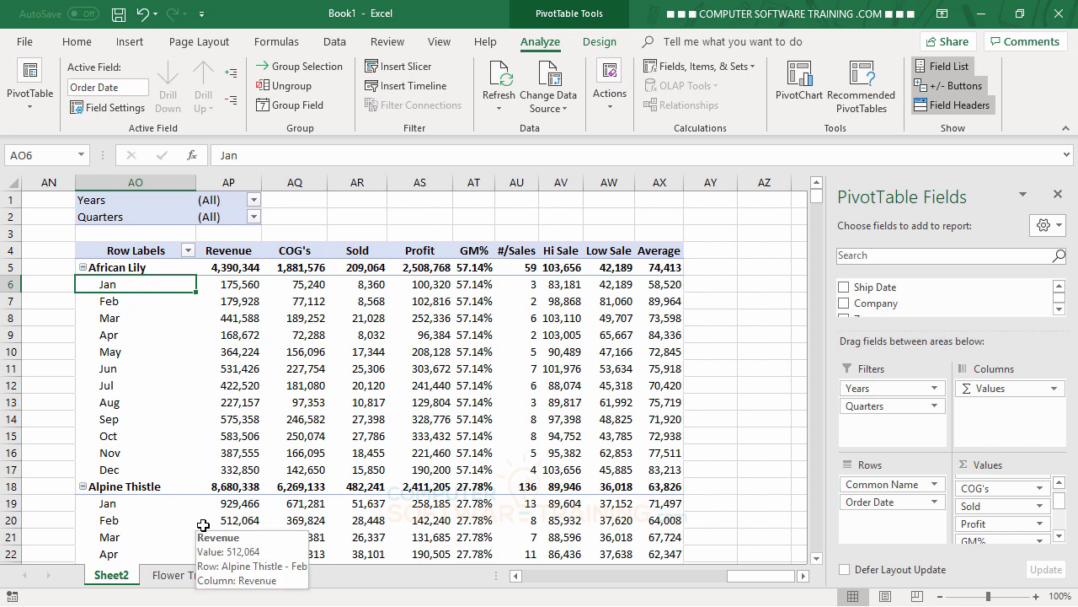
# - Filter the flower PivotTable to the year 2026 with its Years report filter
pyautogui.click(254, 201)
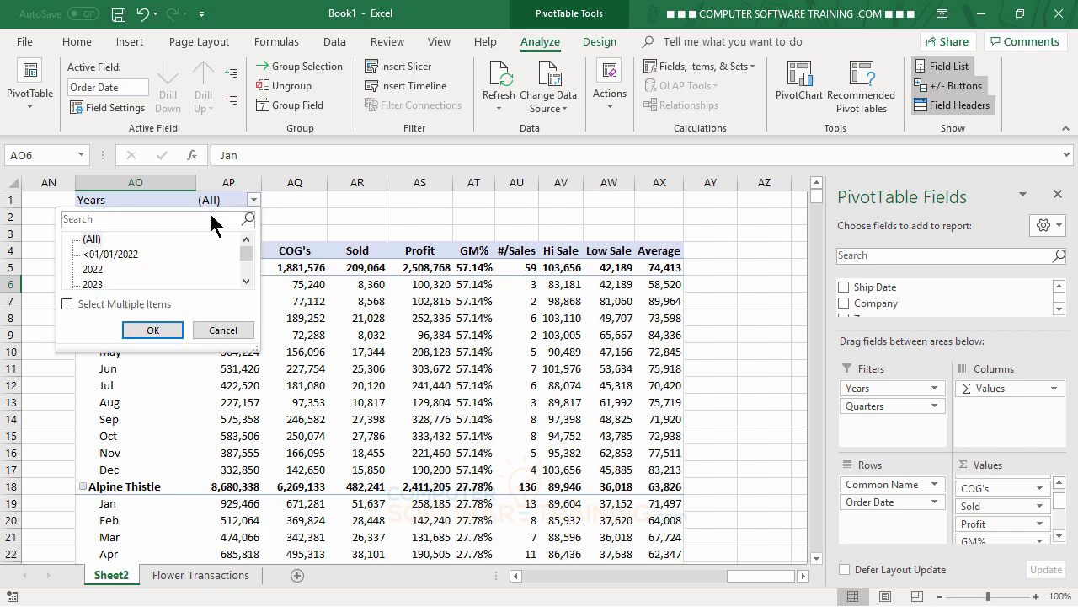
pyautogui.click(246, 282)
pyautogui.click(246, 281)
pyautogui.click(246, 282)
pyautogui.click(94, 284)
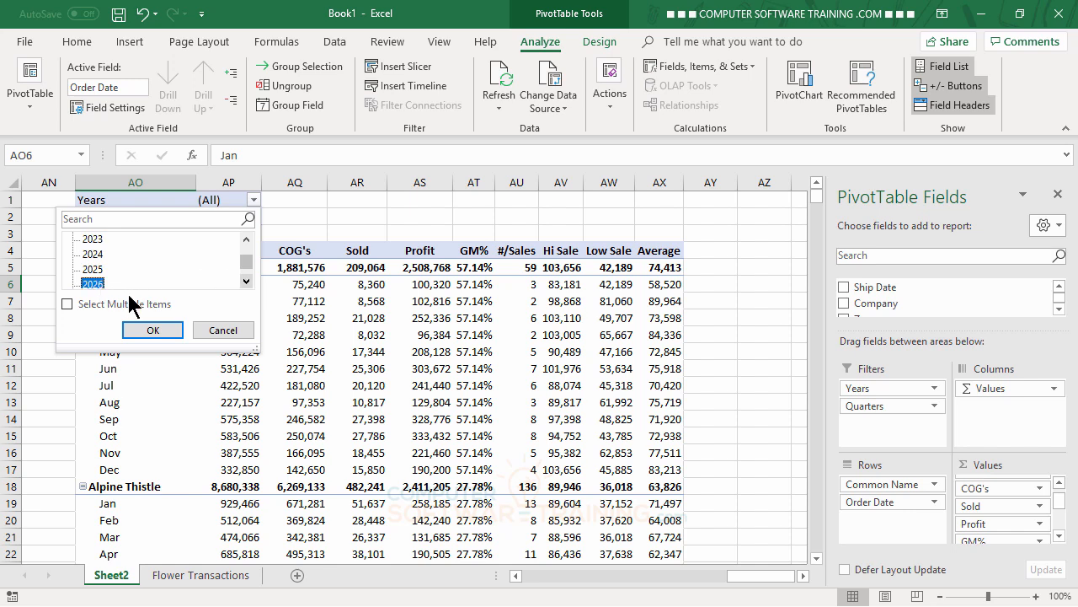
pyautogui.click(175, 331)
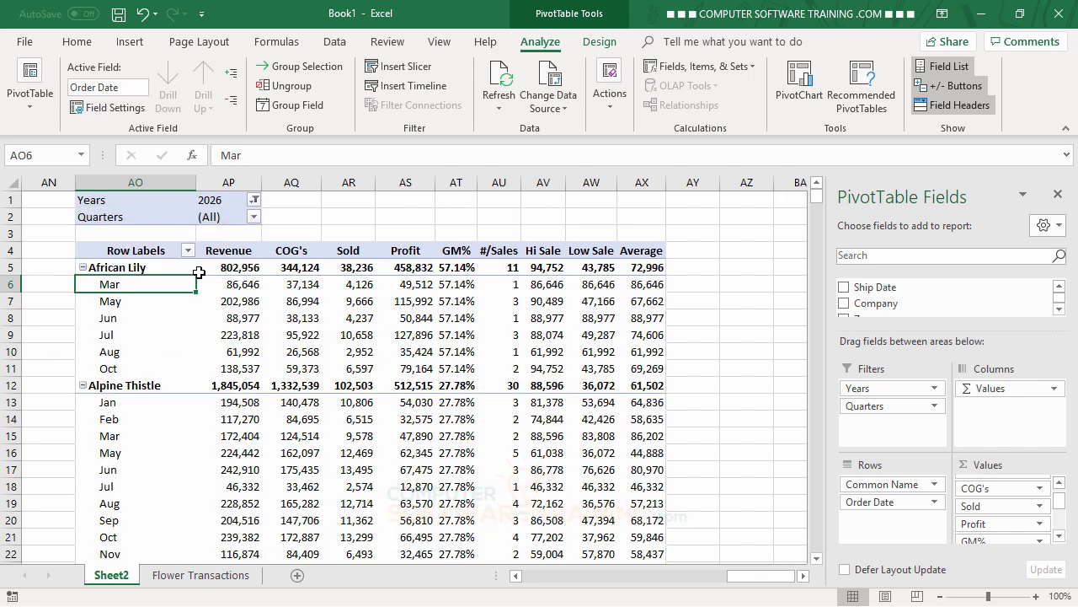
# - Set the Quarters report filter of the flower PivotTable to Qtr1
pyautogui.click(253, 217)
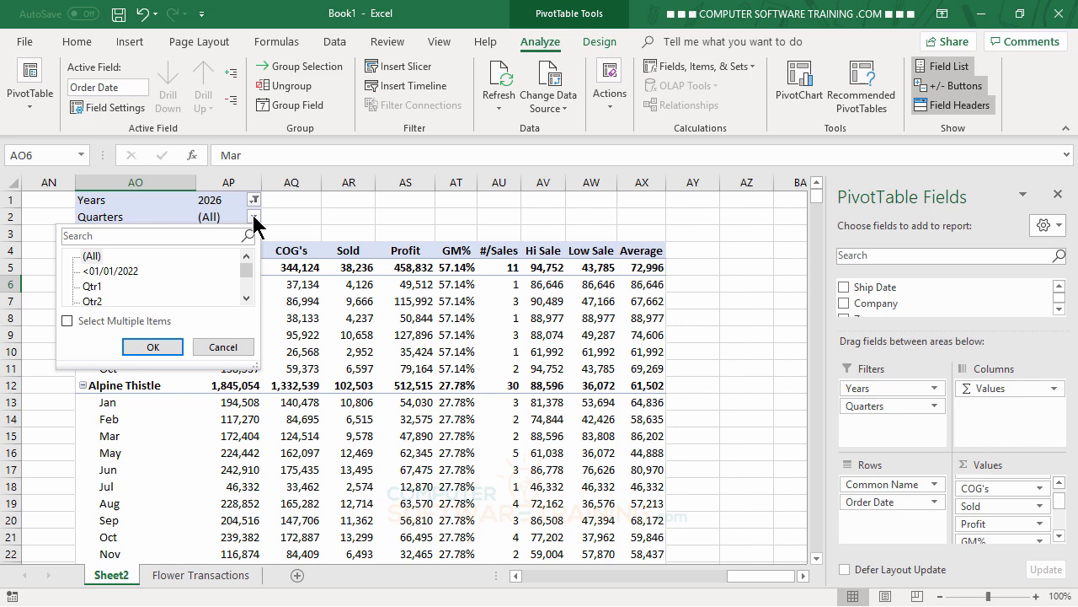
pyautogui.click(91, 288)
pyautogui.click(152, 348)
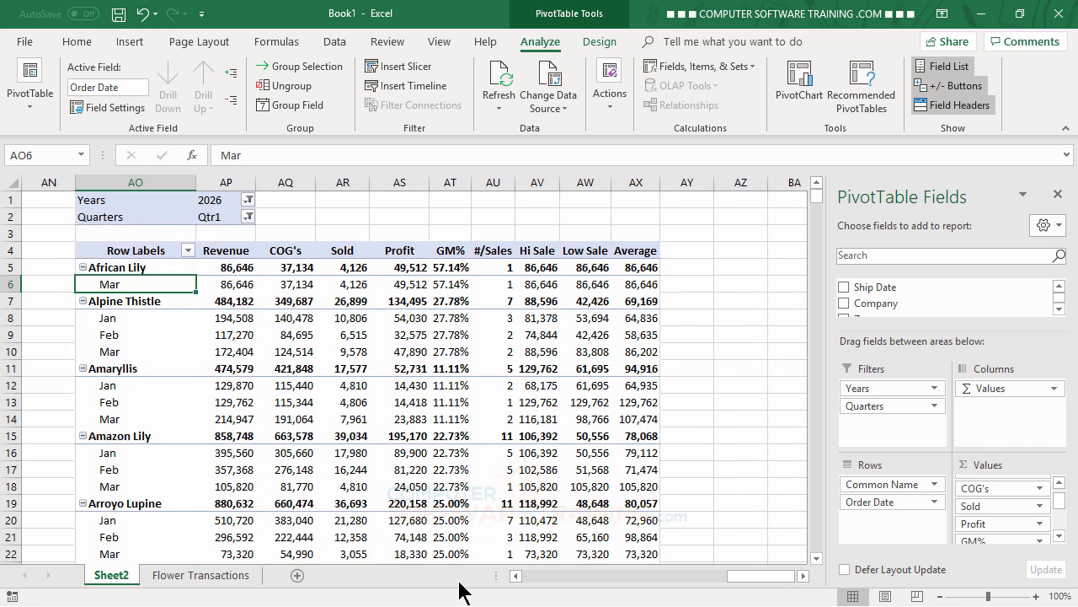
pyautogui.scroll(-9, 662, 376)
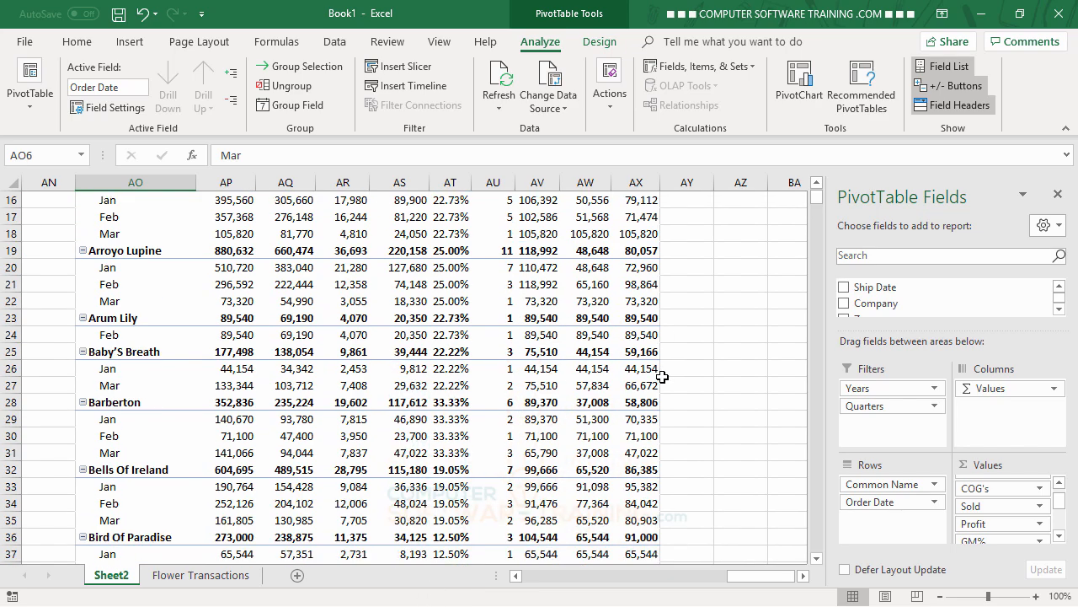
pyautogui.scroll(-4, 662, 377)
pyautogui.scroll(13, 657, 375)
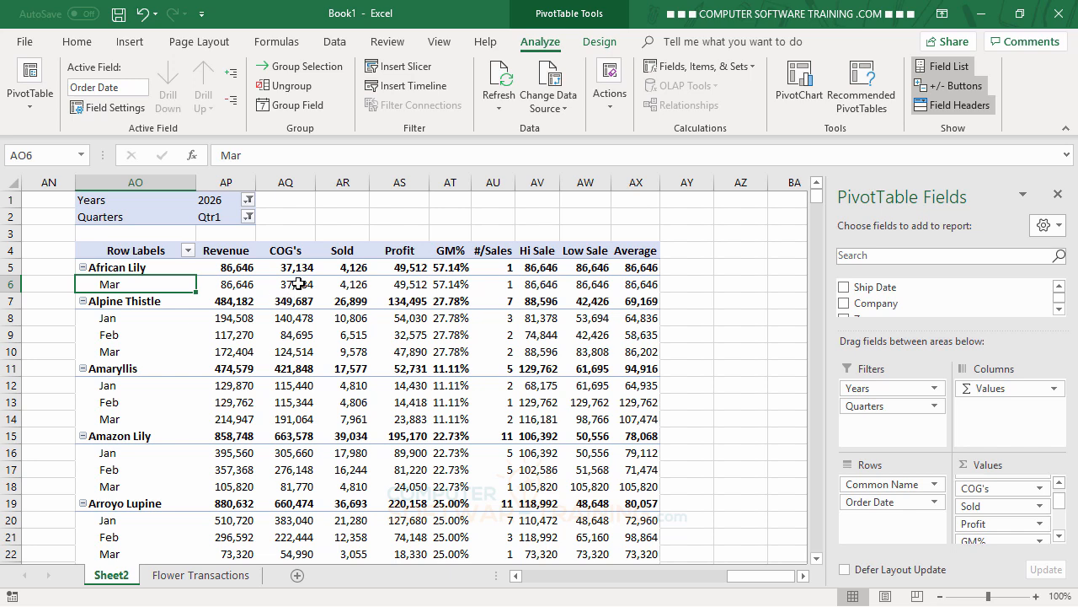
# - Apply the blue PivotTable style from the first row of the Medium styles to the flower PivotTable
pyautogui.click(298, 286)
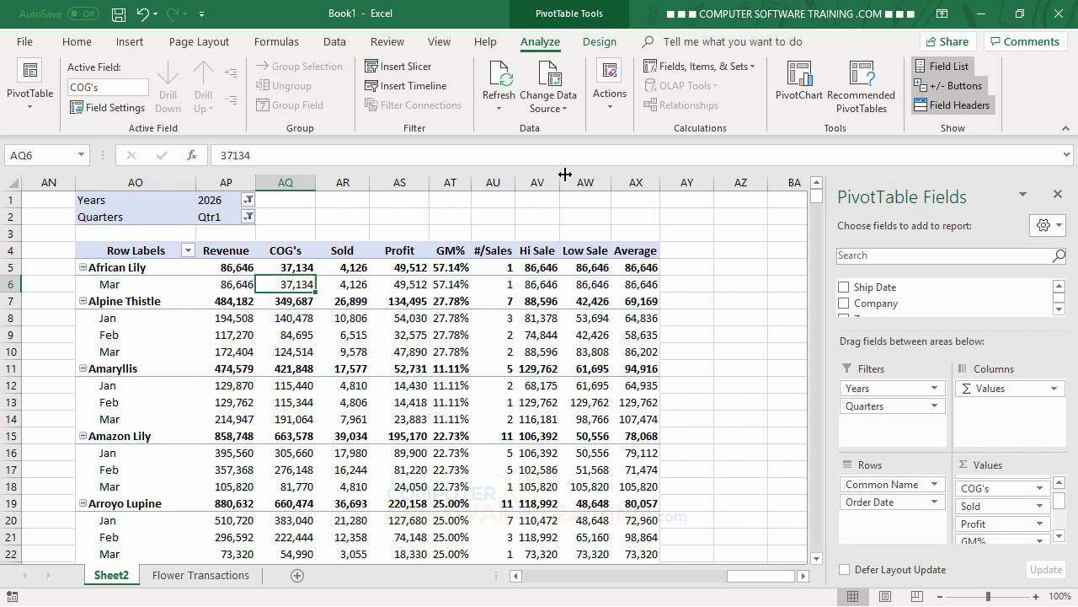
pyautogui.click(611, 42)
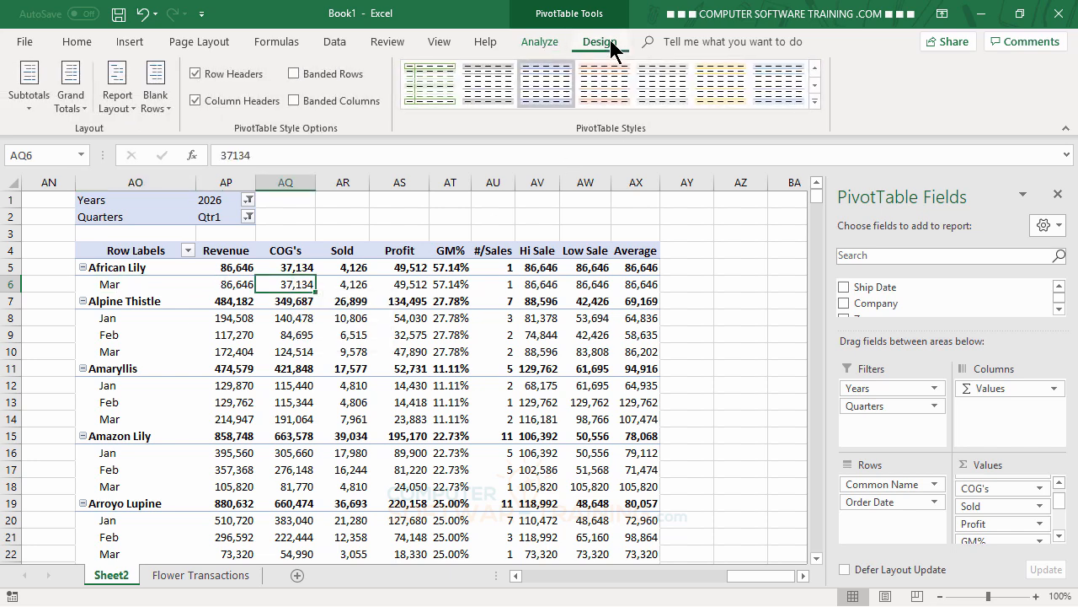
pyautogui.click(815, 98)
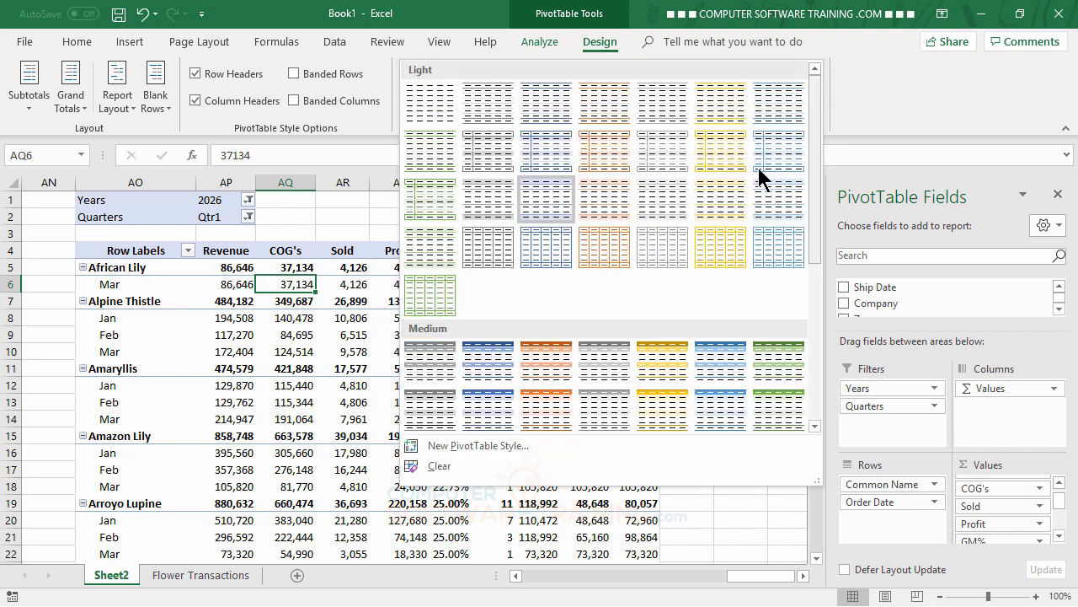
pyautogui.click(490, 356)
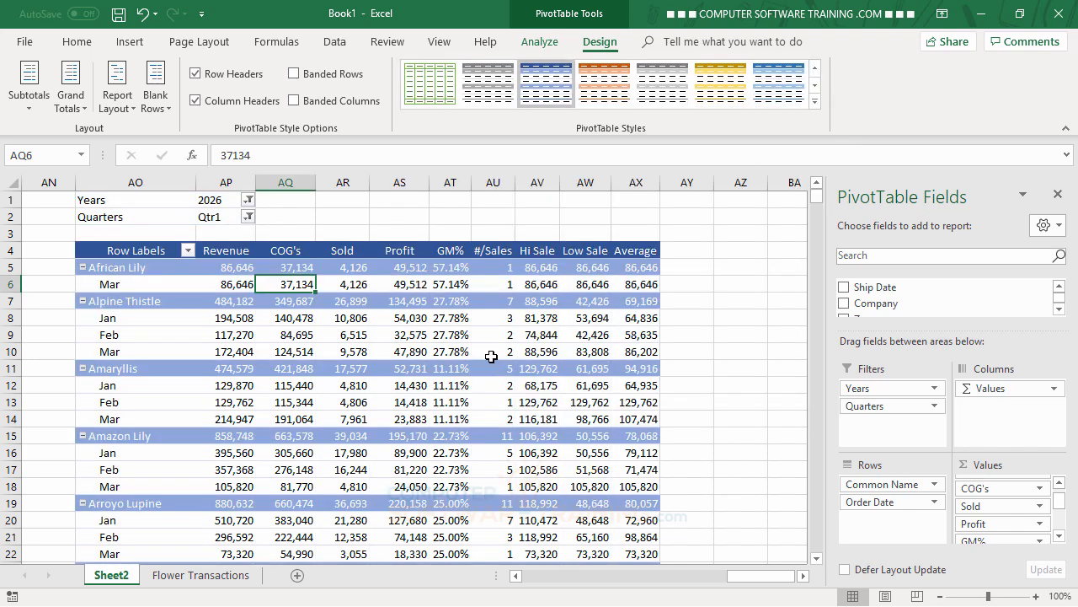
# - Turn on banded rows and insert a blank line after each item in the flower PivotTable
pyautogui.click(294, 74)
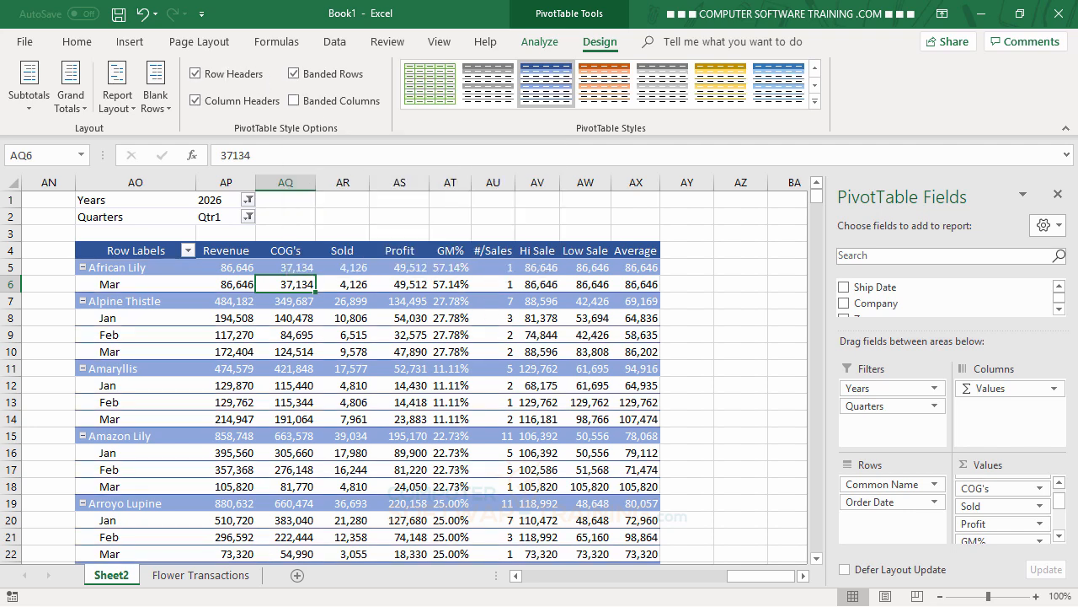
pyautogui.click(157, 106)
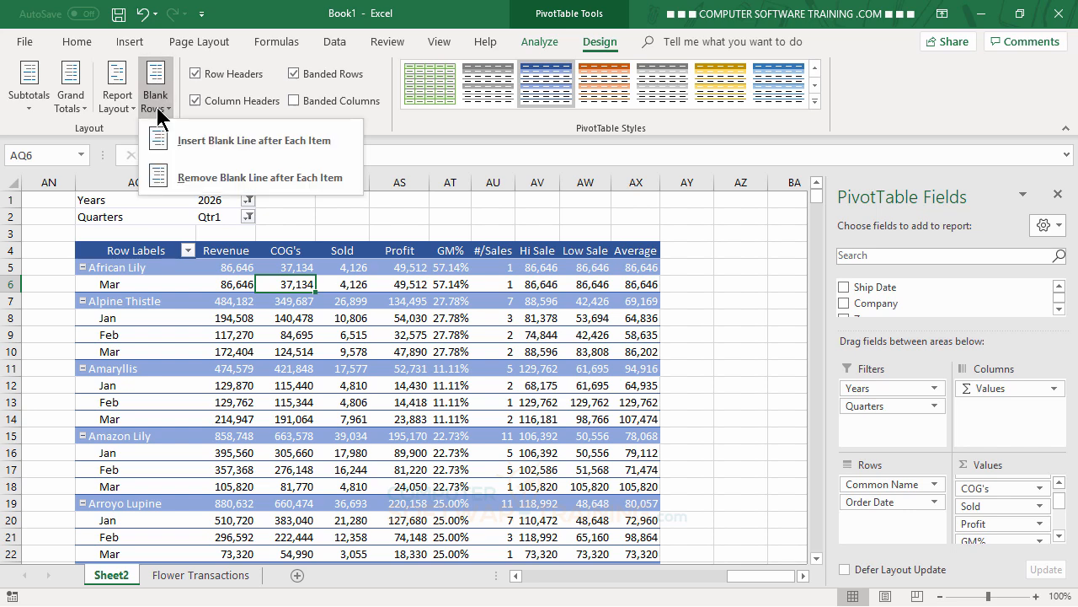
pyautogui.click(194, 140)
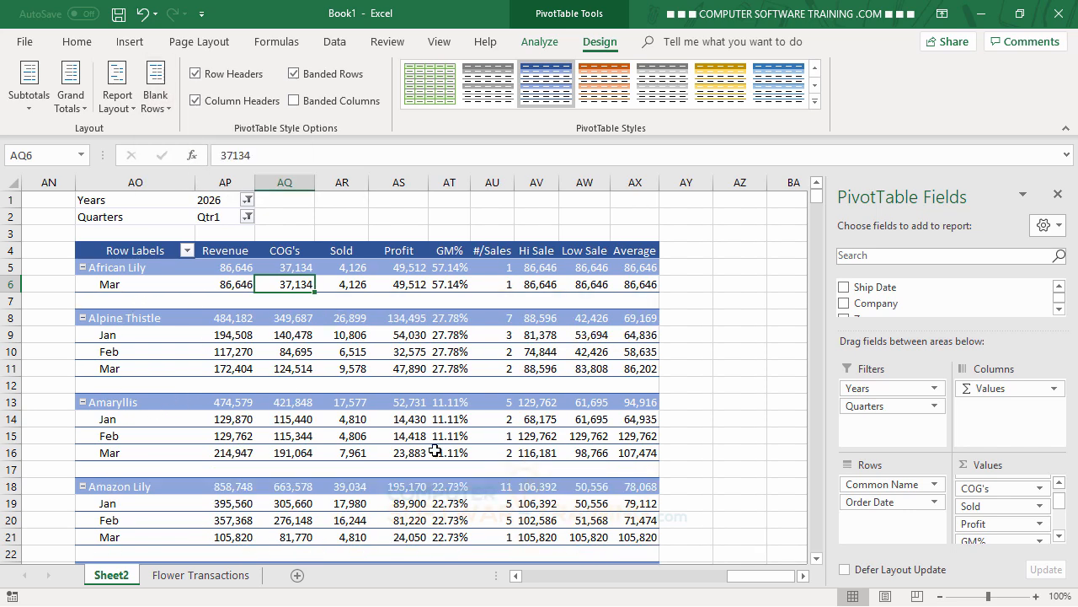
# - Examine the styling, monthly rows and item spacing throughout the flower PivotTable
pyautogui.scroll(-11, 434, 448)
pyautogui.scroll(-1, 434, 448)
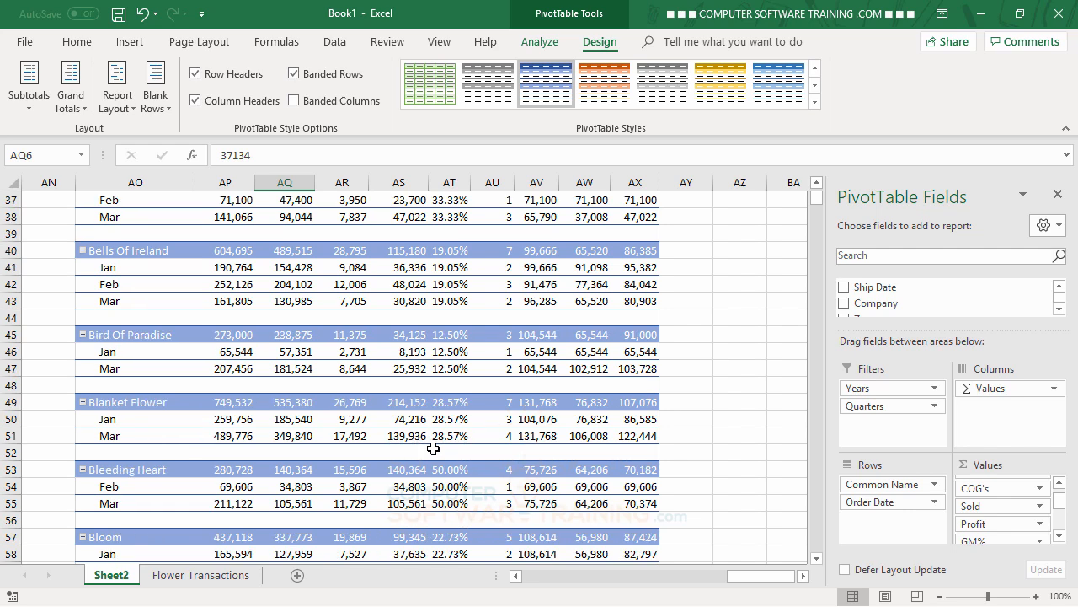
pyautogui.scroll(8, 434, 448)
pyautogui.scroll(3, 262, 411)
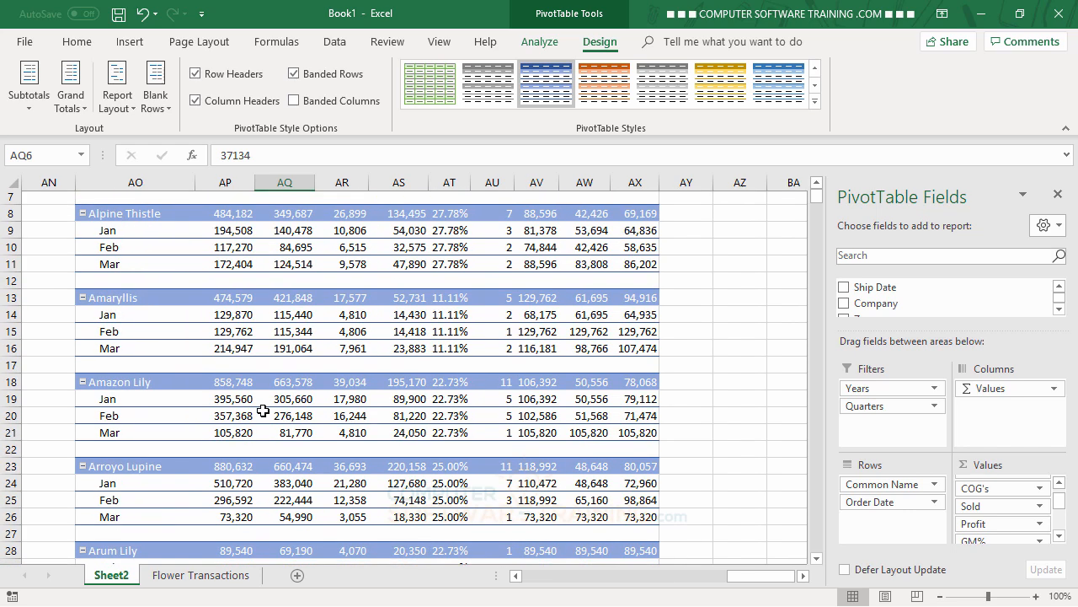
pyautogui.scroll(-2, 289, 406)
pyautogui.scroll(3, 289, 406)
pyautogui.scroll(1, 289, 405)
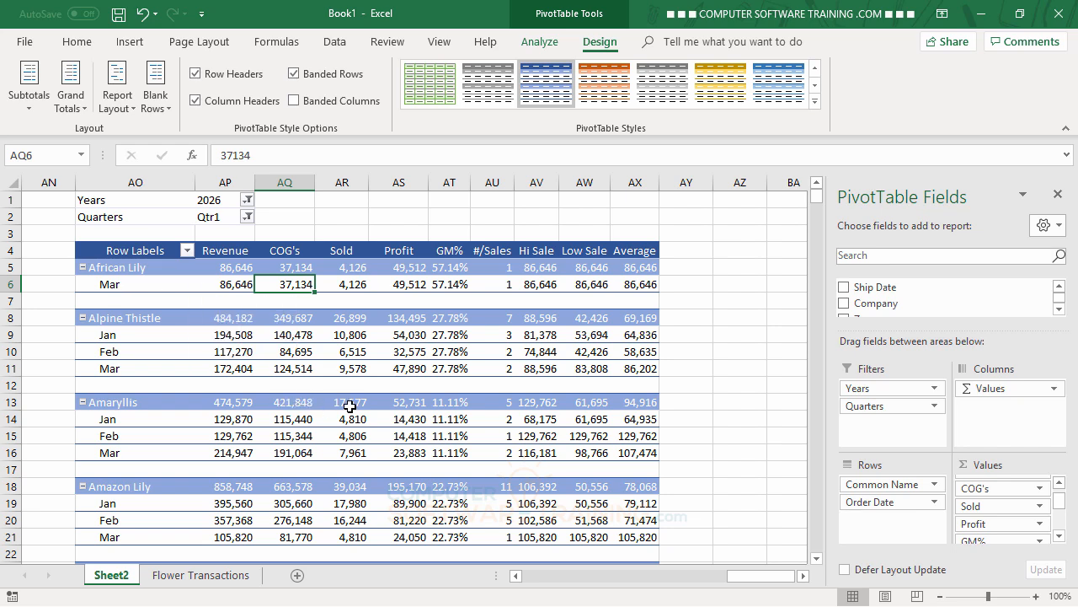
pyautogui.scroll(-2, 350, 407)
pyautogui.scroll(-18, 350, 407)
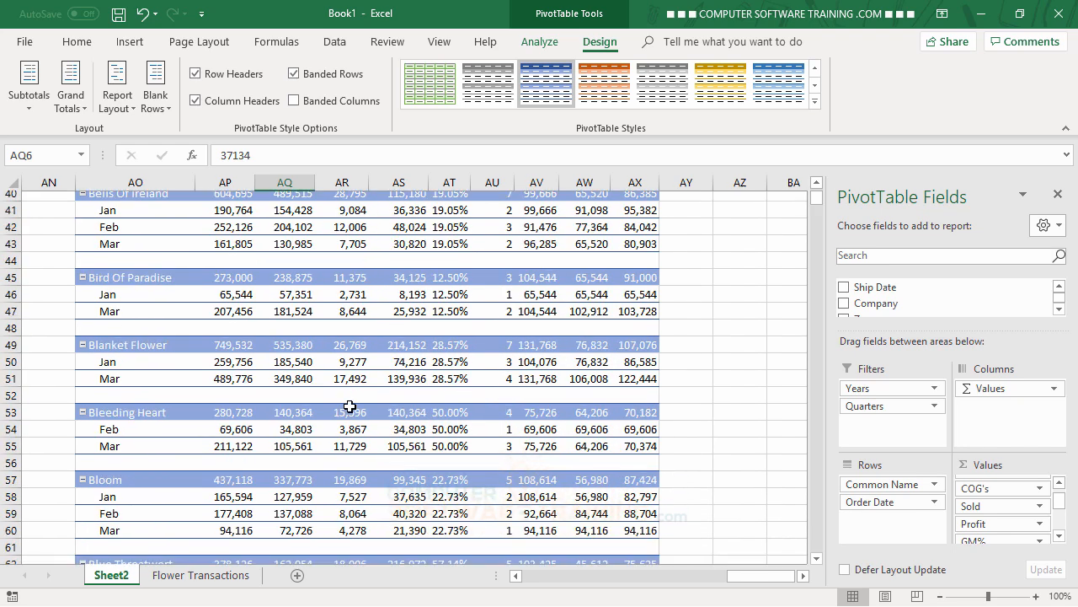
pyautogui.scroll(-4, 350, 407)
pyautogui.scroll(20, 350, 407)
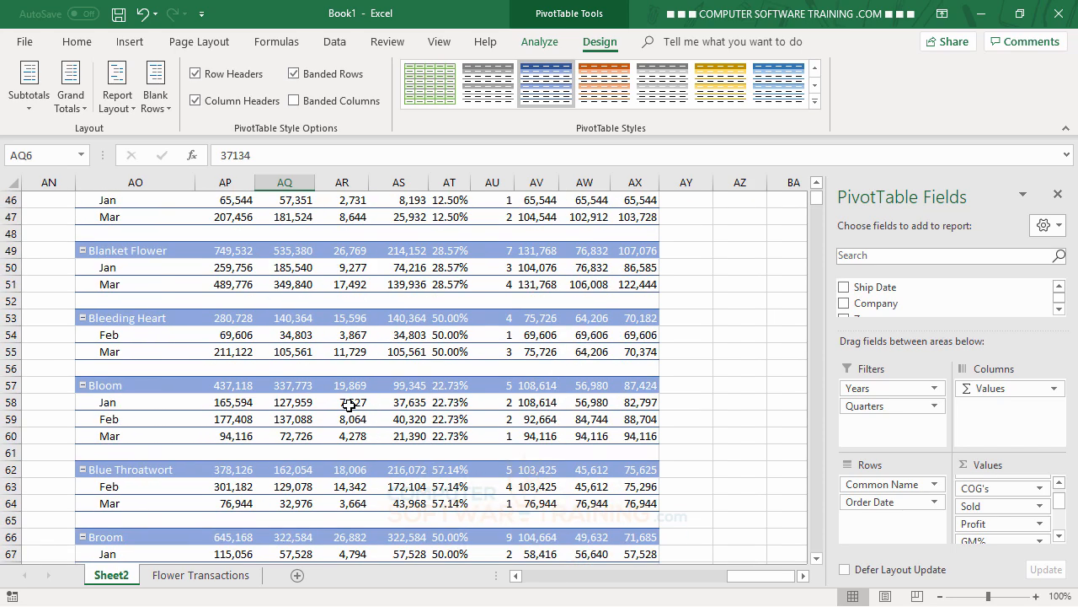
pyautogui.scroll(4, 350, 404)
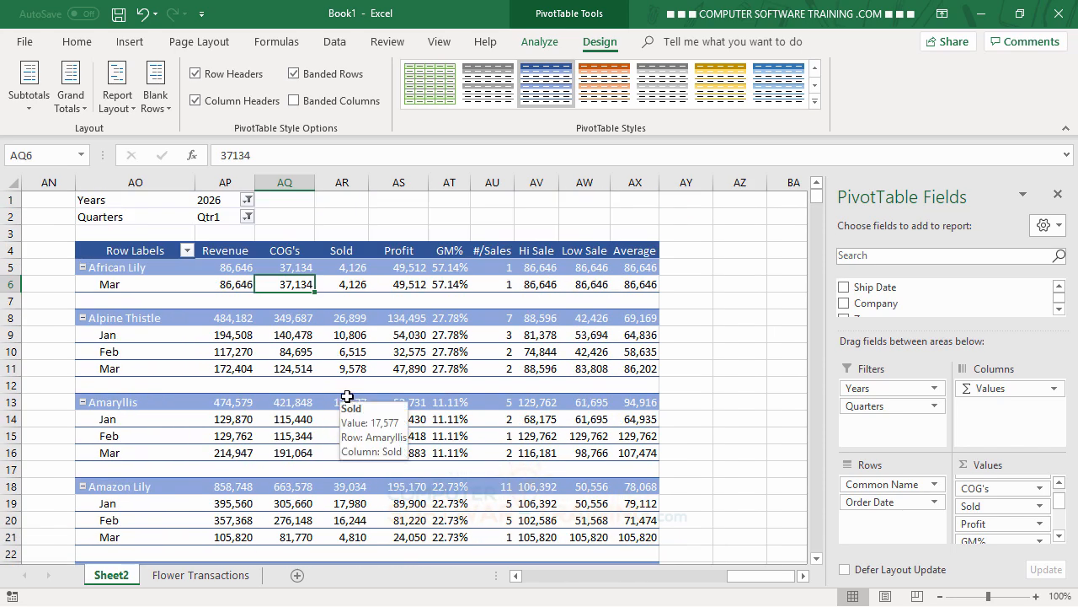